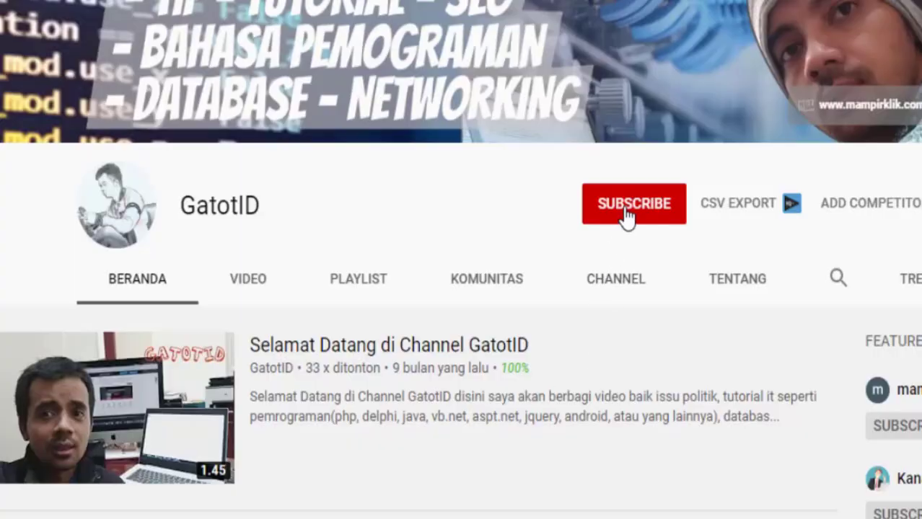
- Subscribe to the GatotID channel and set its notifications to "Semua"
left_click(623, 212)
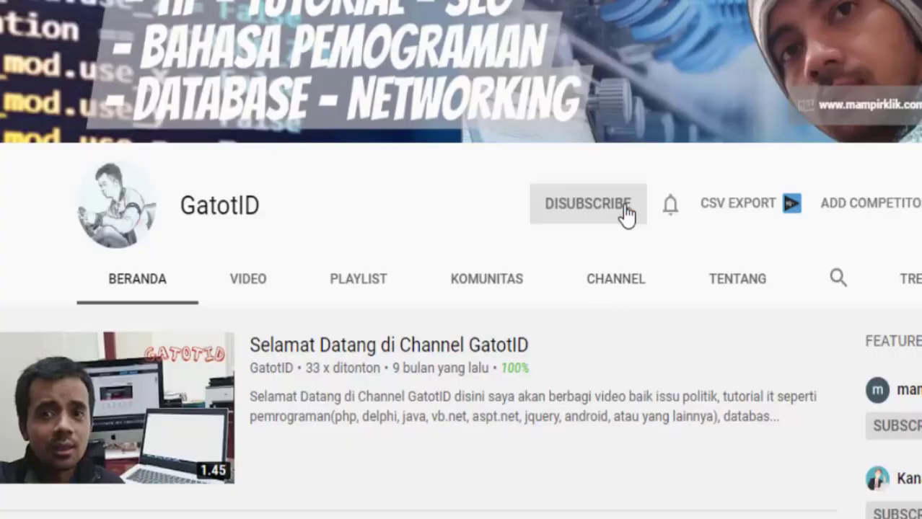
left_click(671, 211)
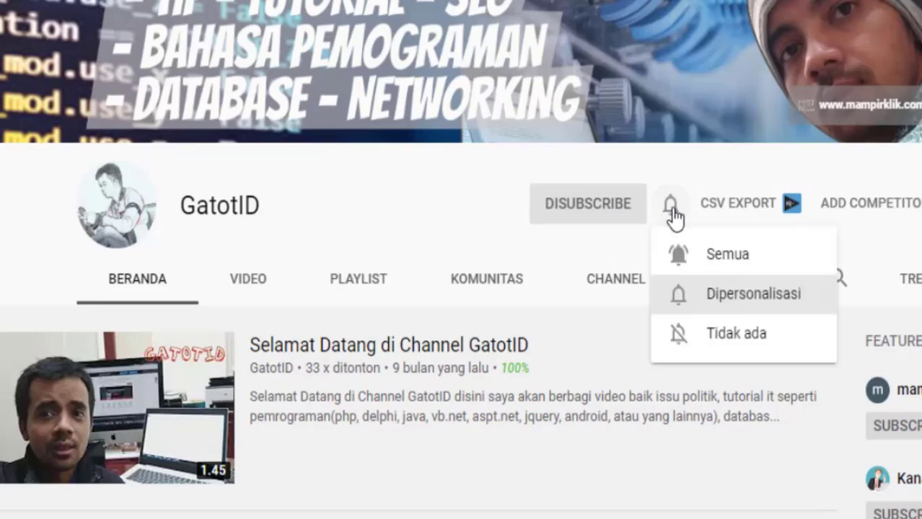
left_click(704, 268)
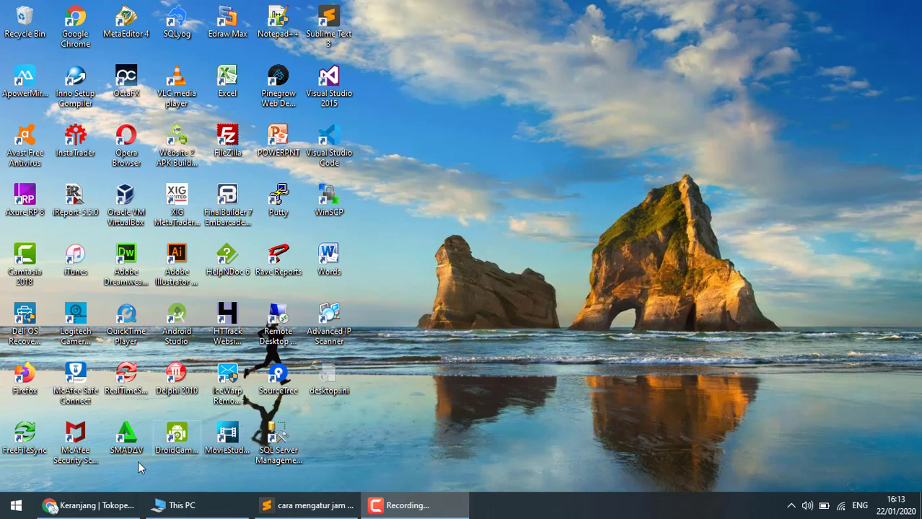
- Look up the computer name on the System page of Control Panel, then close it
left_click(22, 507)
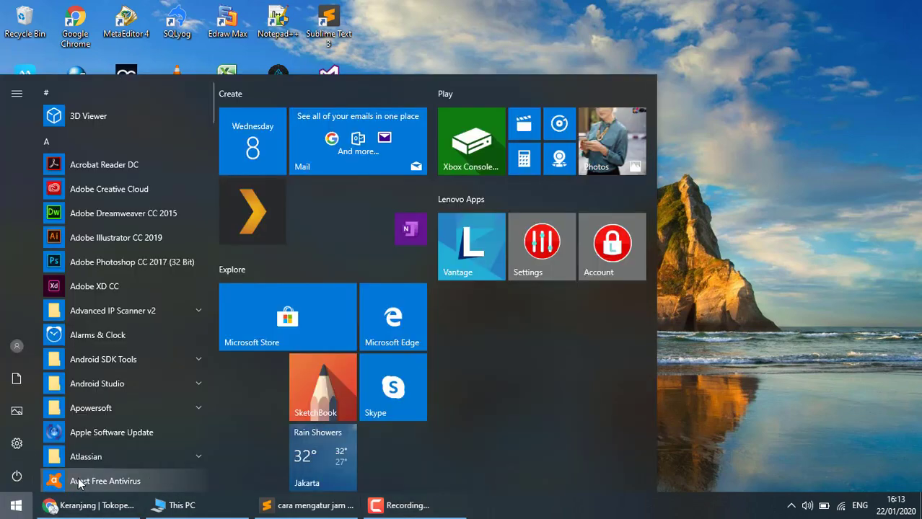
type("contro")
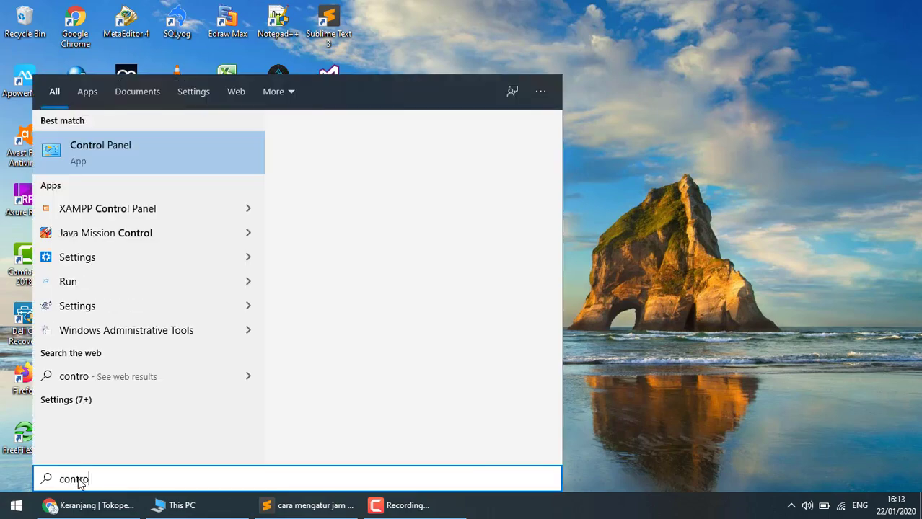
left_click(126, 153)
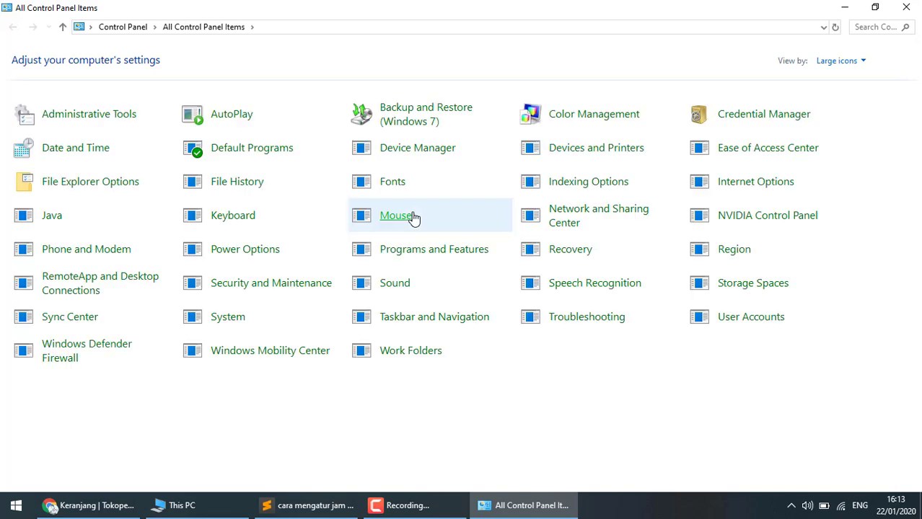
left_click(228, 324)
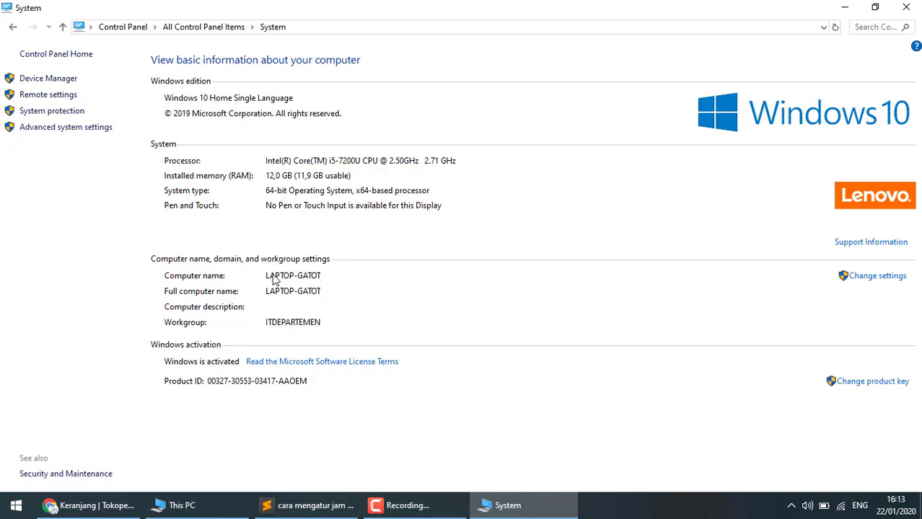
left_click(906, 9)
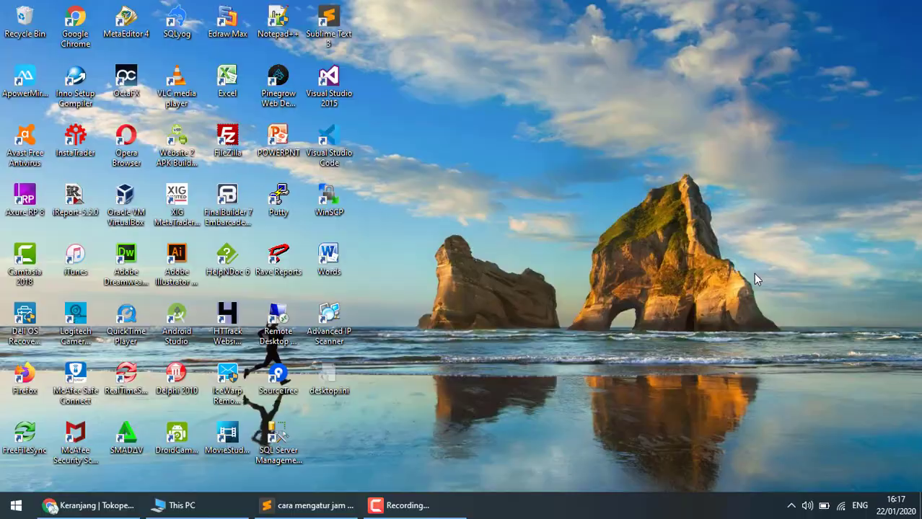
- Check the IPv4 address in the active Wi-Fi network's connection properties in Windows Settings, then close Settings
left_click(4, 511)
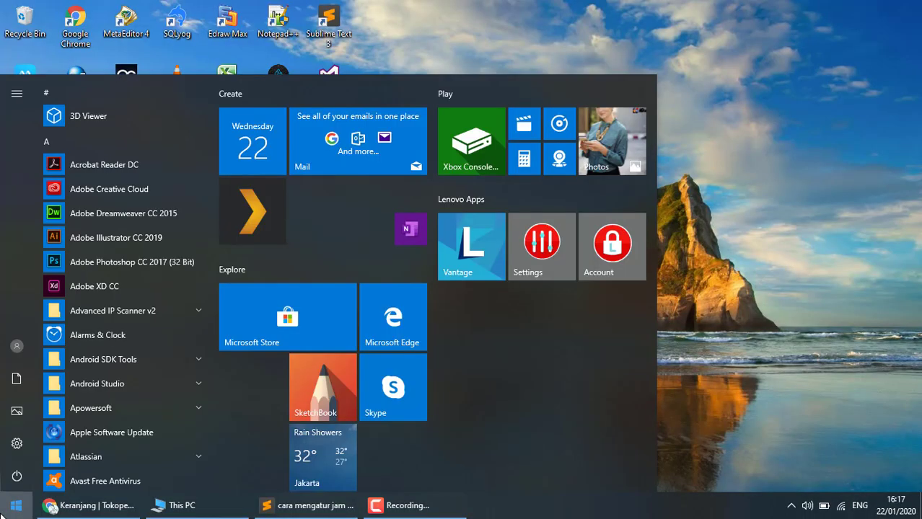
type("set")
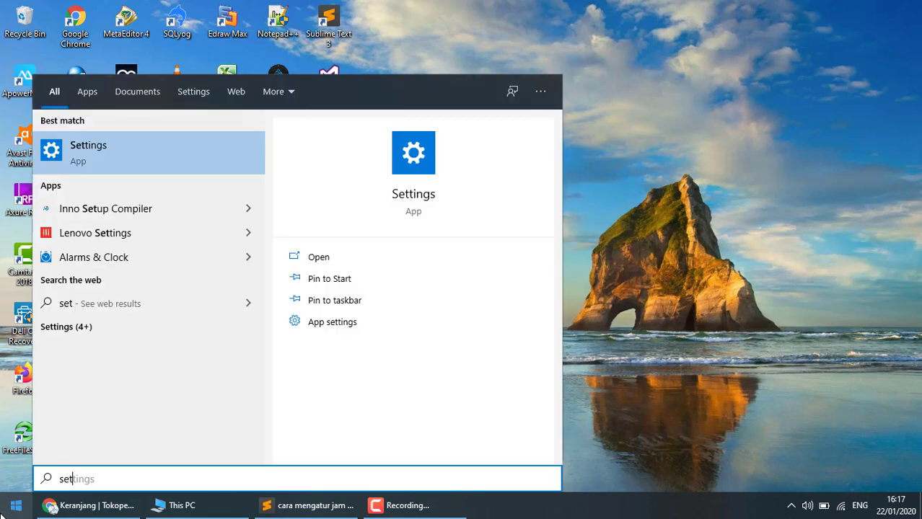
key("Return")
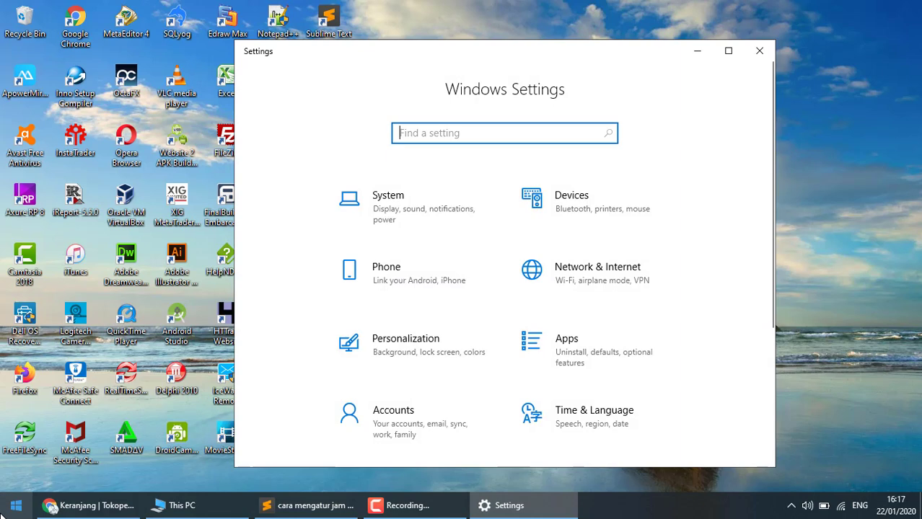
left_click(608, 283)
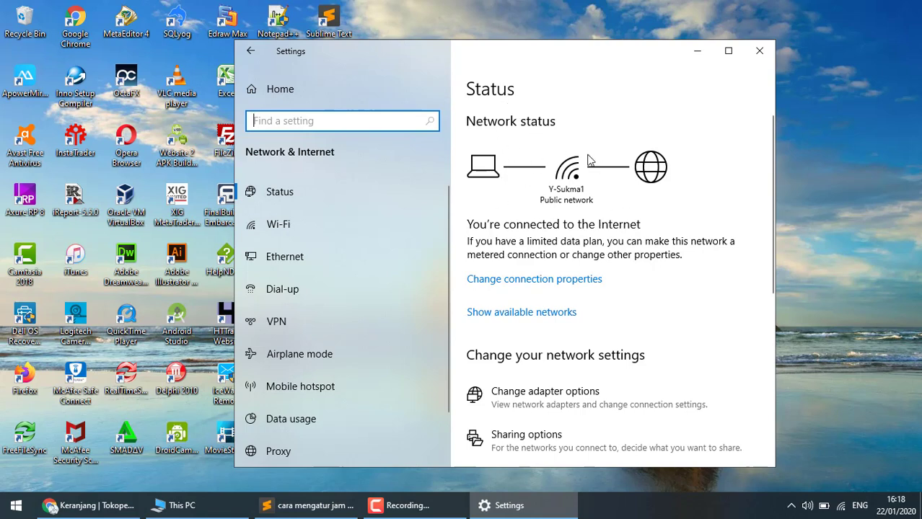
left_click(535, 286)
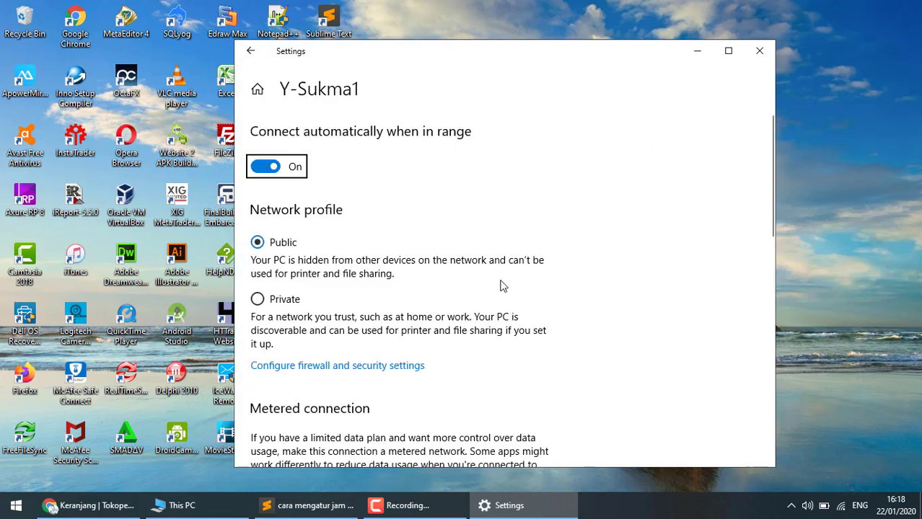
scroll(503, 286, "down", 3)
scroll(503, 286, "down", 10)
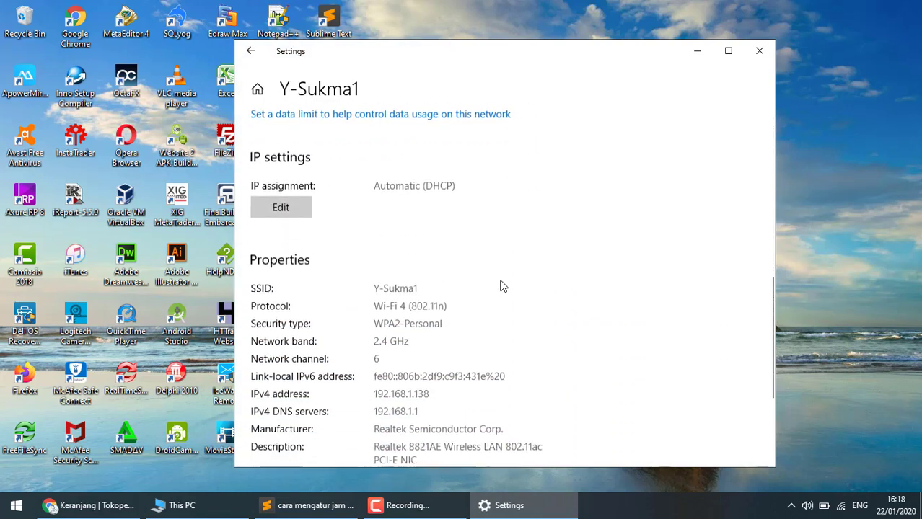
scroll(502, 286, "down", 1)
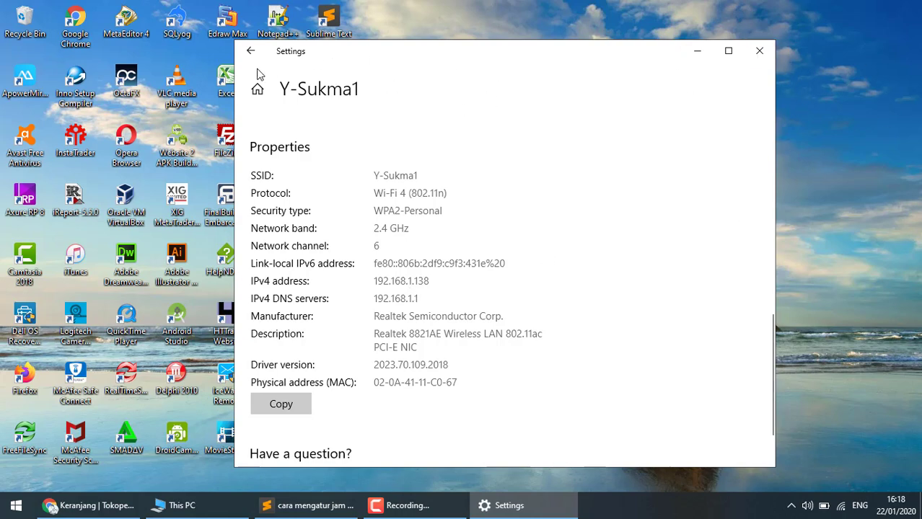
left_click(759, 53)
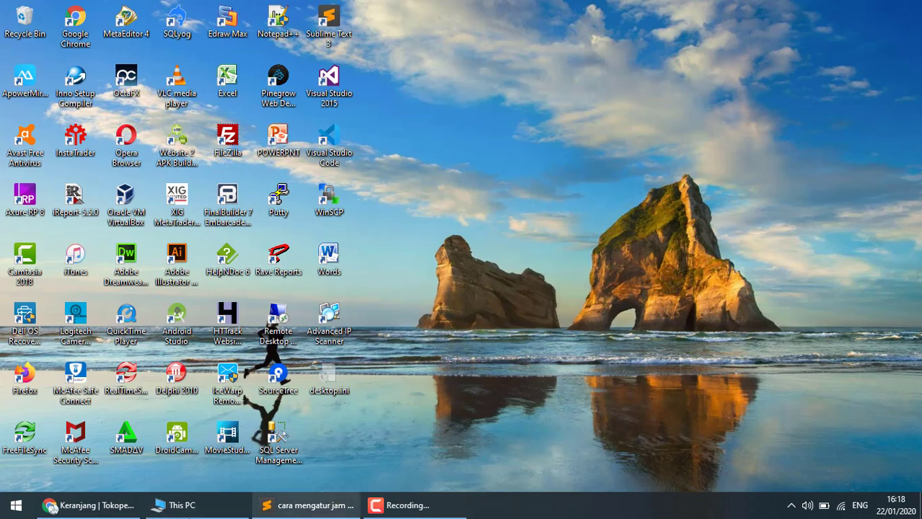
- Open File Explorer and go to the Data (G:) drive
left_click_drag(202, 499, 394, 461)
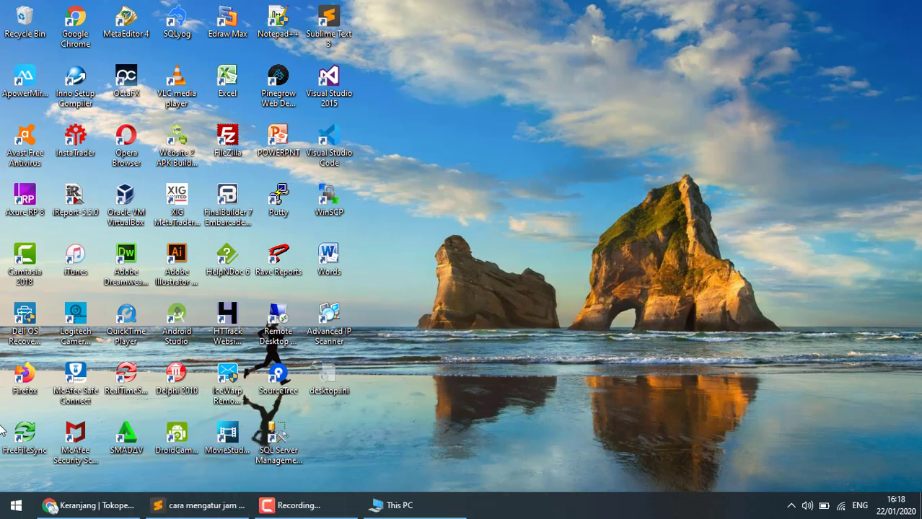
right_click(16, 505)
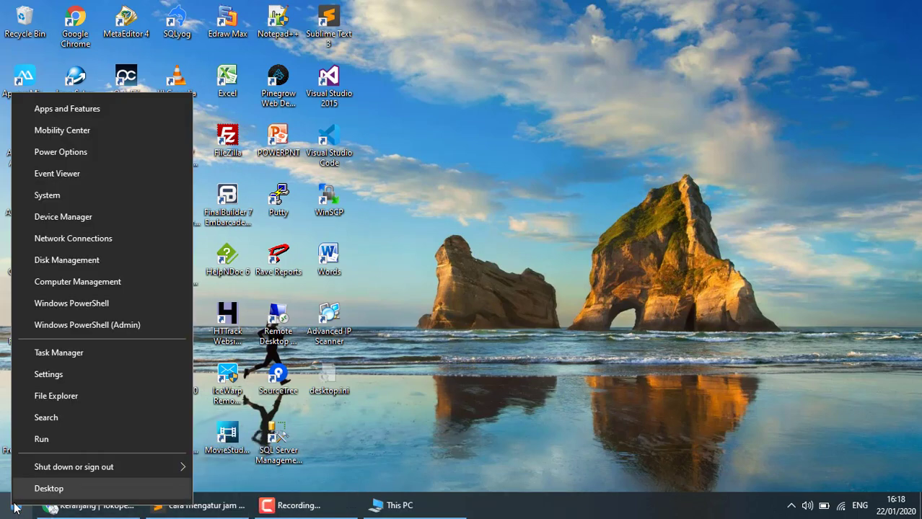
left_click(58, 395)
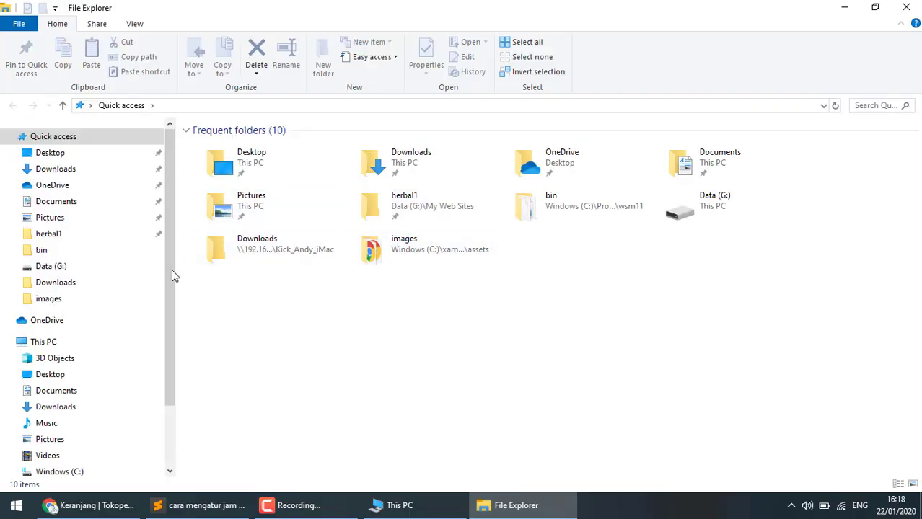
scroll(172, 269, "down", 2)
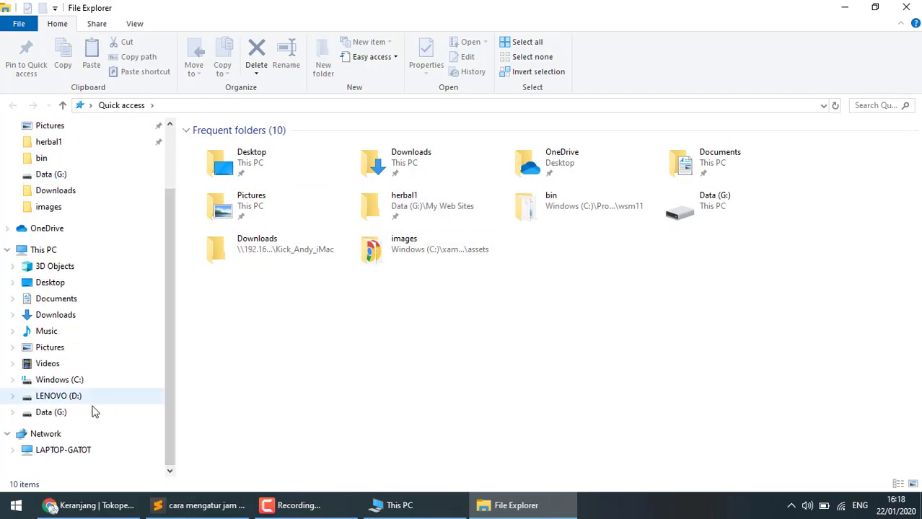
left_click(67, 413)
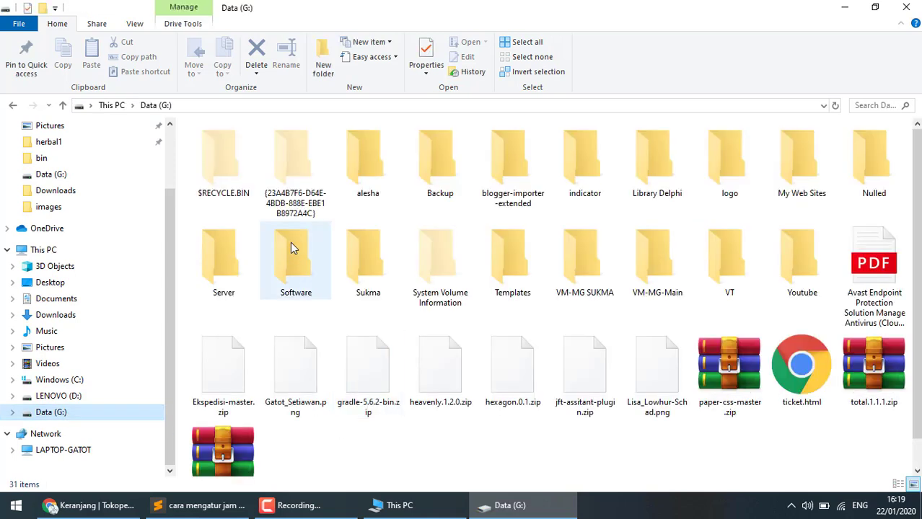
- Enable sharing of the Backup folder in the Advanced Sharing settings of its properties
left_click(442, 166)
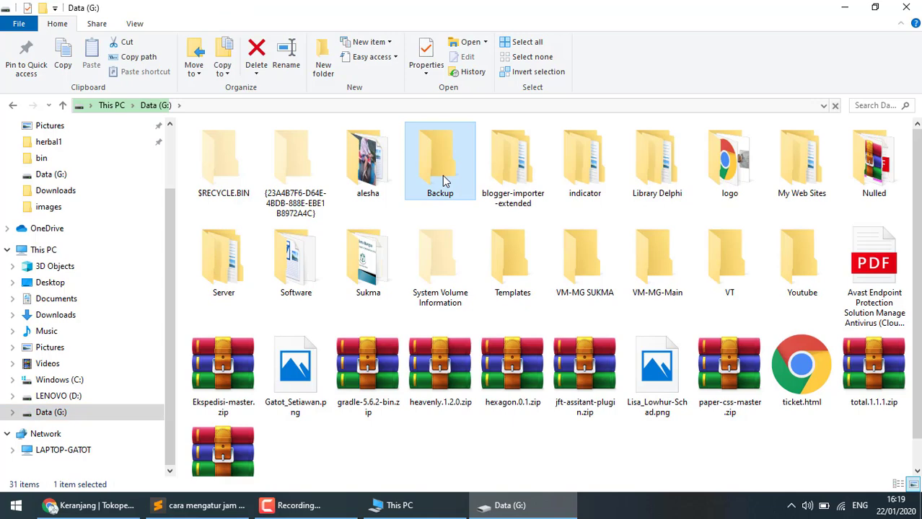
right_click(444, 180)
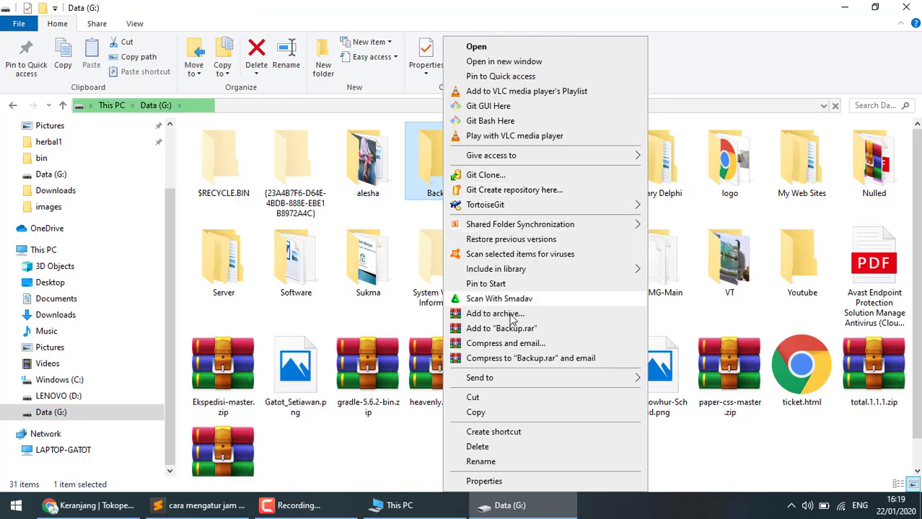
left_click(515, 481)
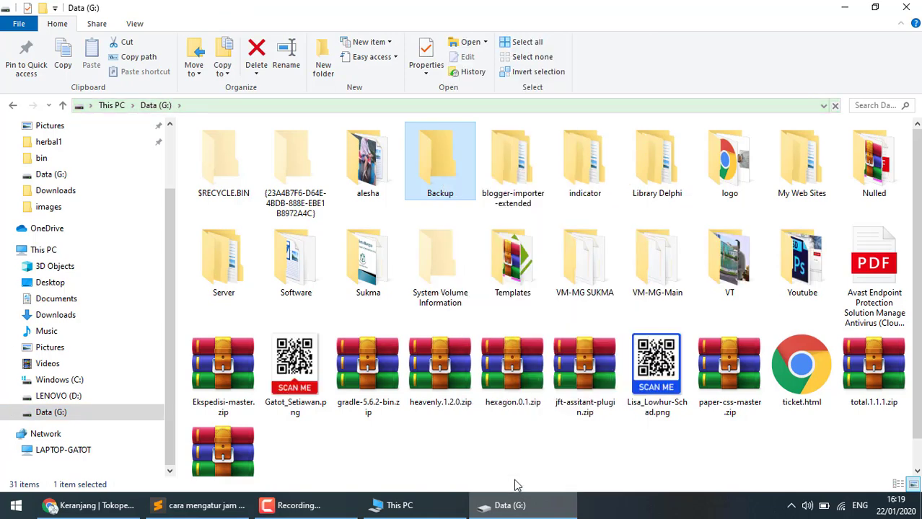
left_click(505, 196)
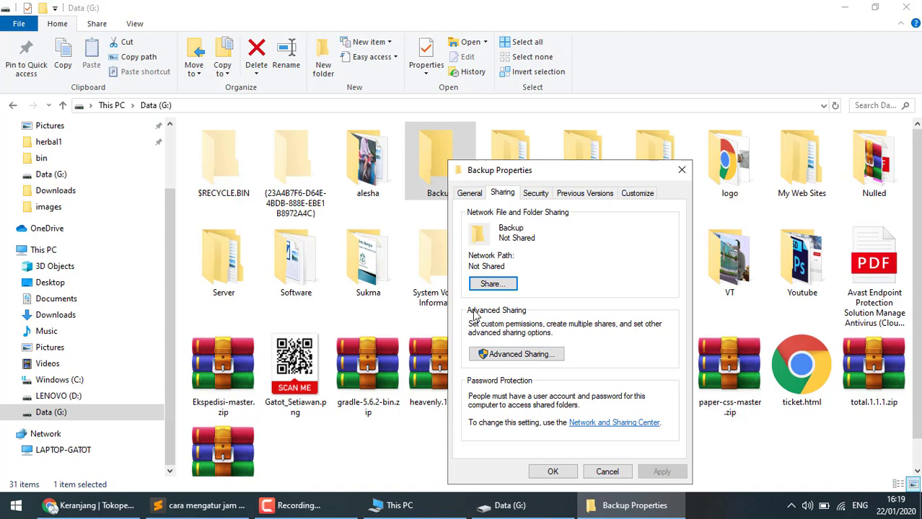
left_click(494, 358)
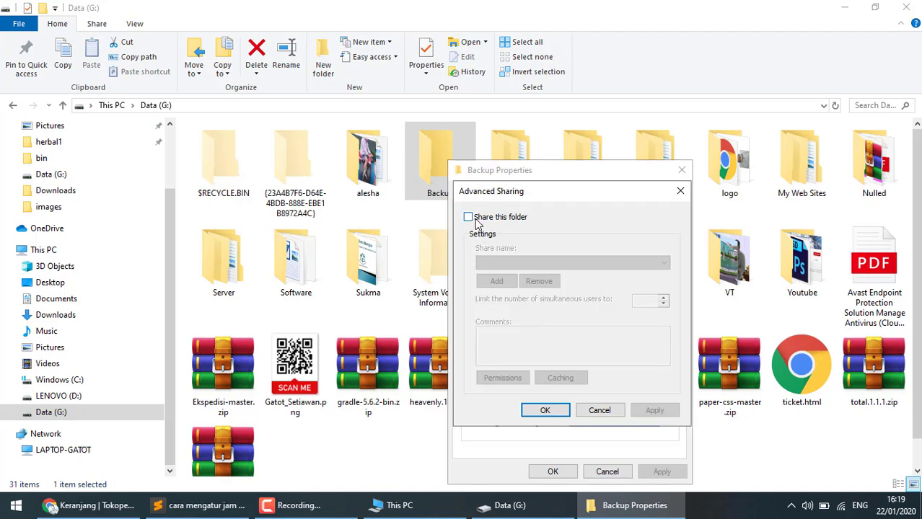
left_click(469, 219)
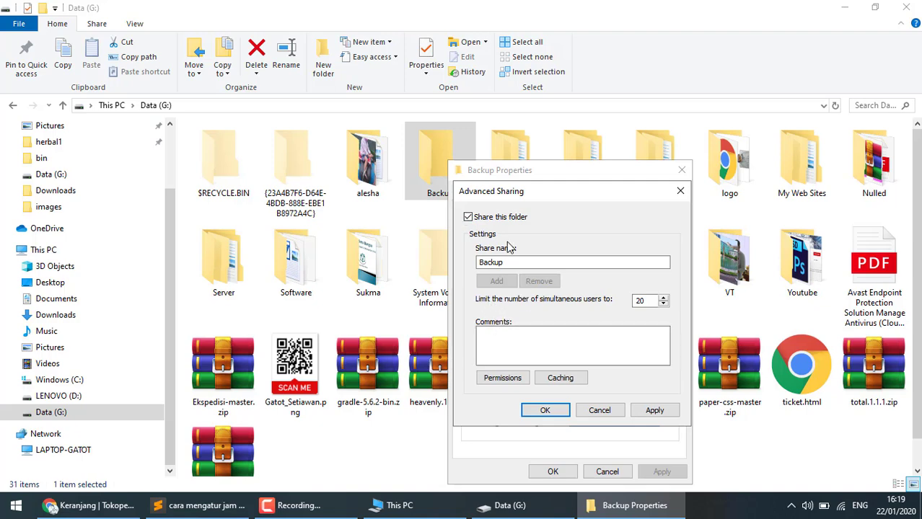
- Set the Backup folder's share name to "Sharing Folder"
left_click_drag(479, 264, 513, 260)
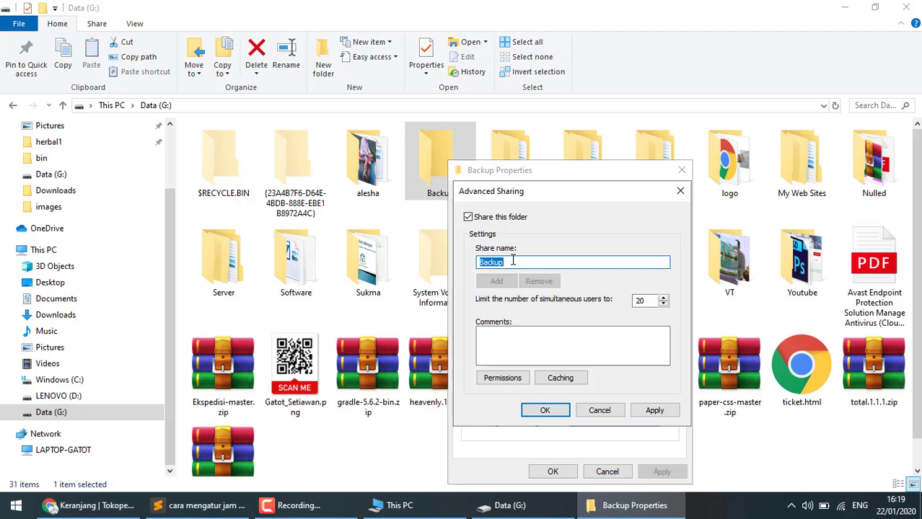
left_click_drag(518, 263, 457, 262)
type("Sharing Folder")
- Allow Full Control for Everyone in the share's permissions and apply the change
left_click(509, 379)
left_click(626, 355)
left_click(626, 355)
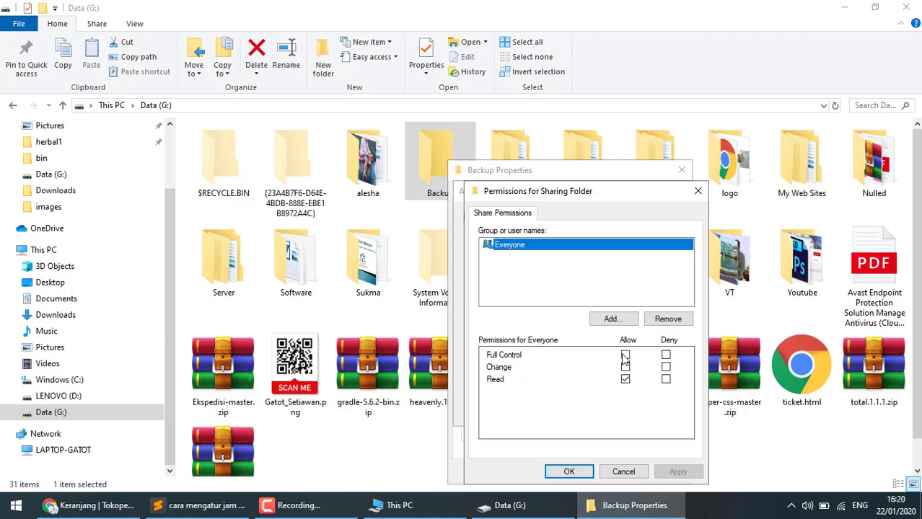
left_click(625, 355)
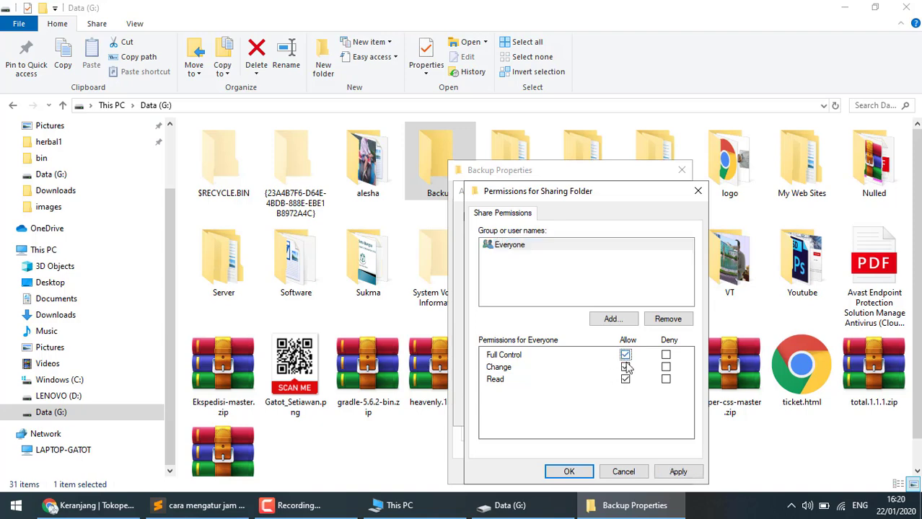
left_click(681, 473)
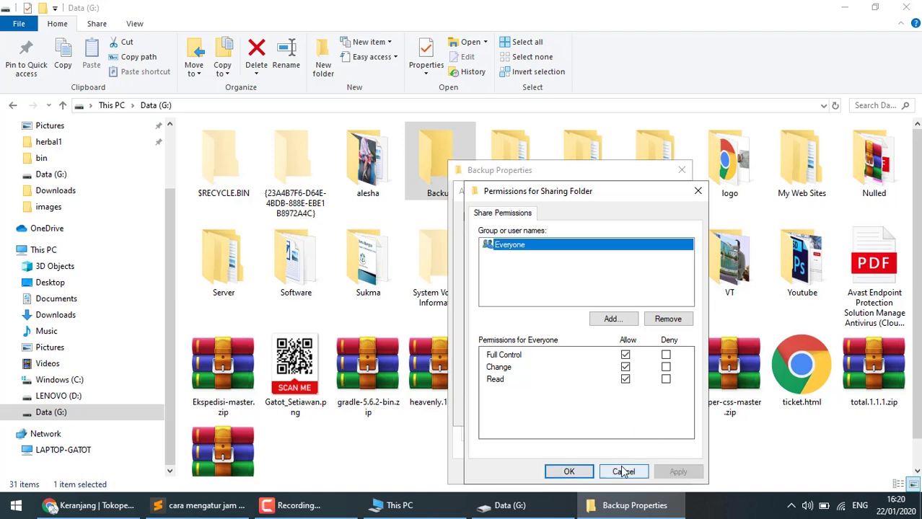
left_click(574, 474)
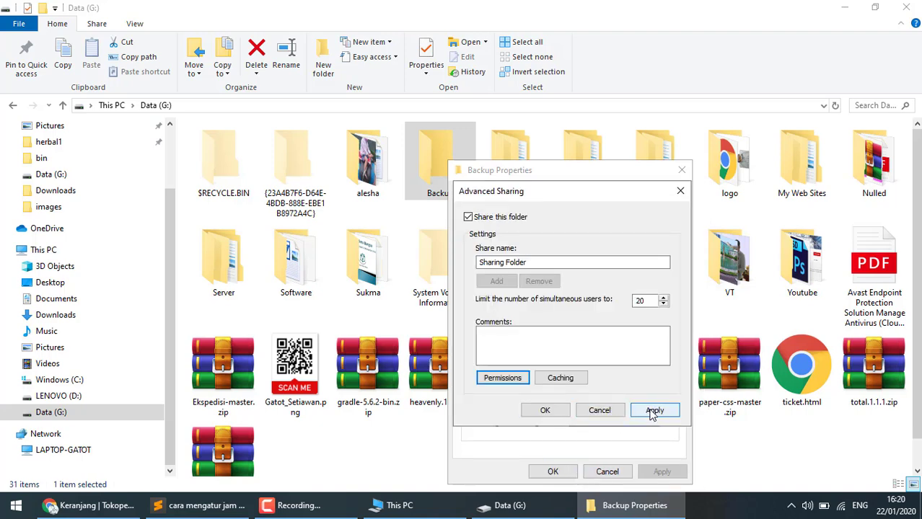
- Apply the advanced sharing settings and select the Backup folder's network path
left_click(655, 414)
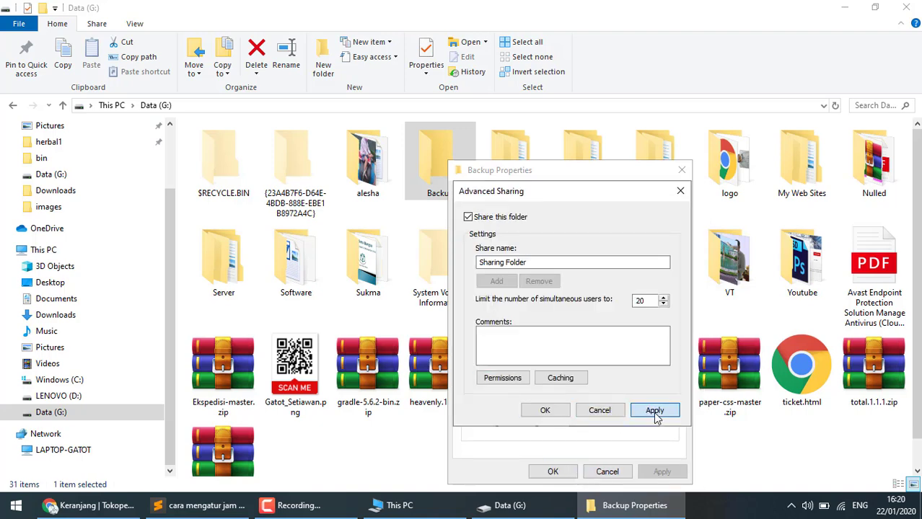
left_click(552, 413)
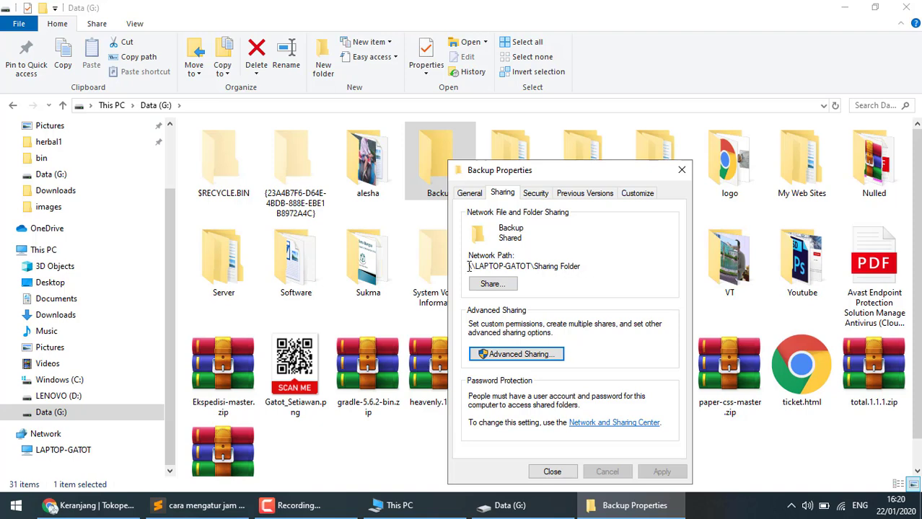
left_click_drag(469, 266, 599, 274)
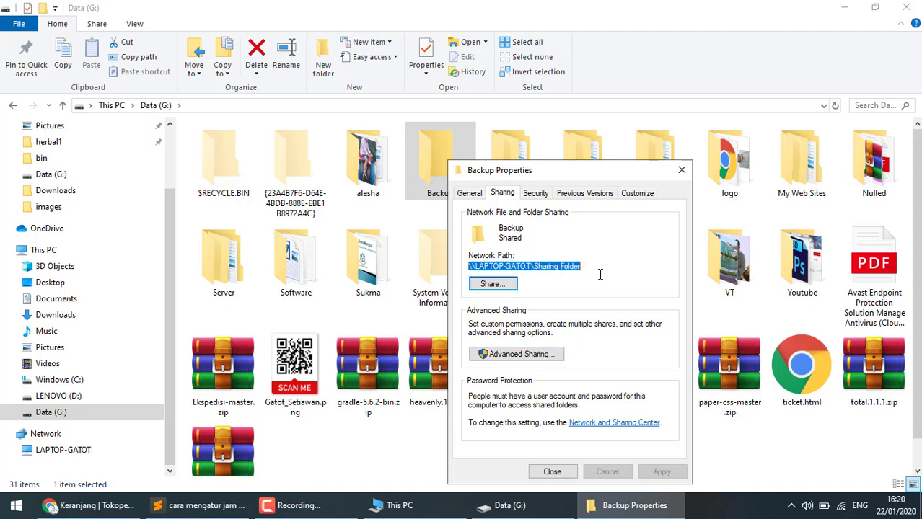
- Close the properties of the Backup folder
left_click(551, 472)
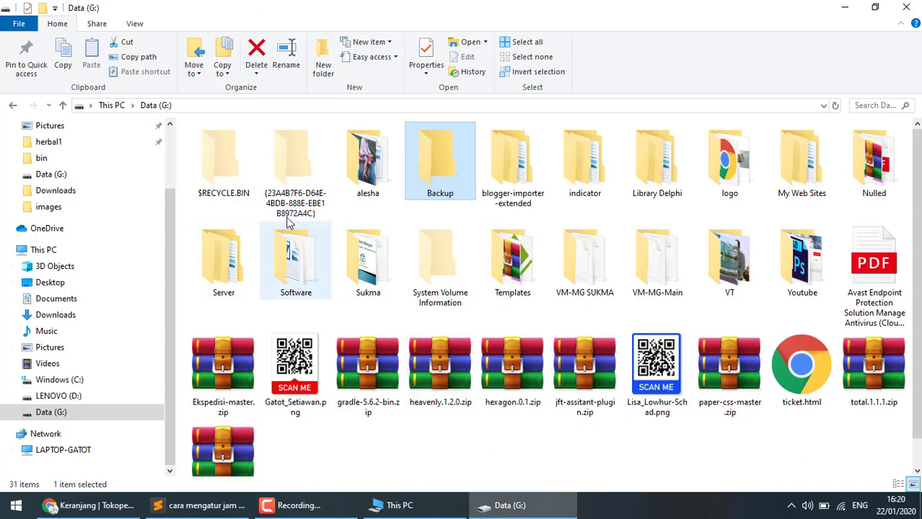
left_click(195, 107)
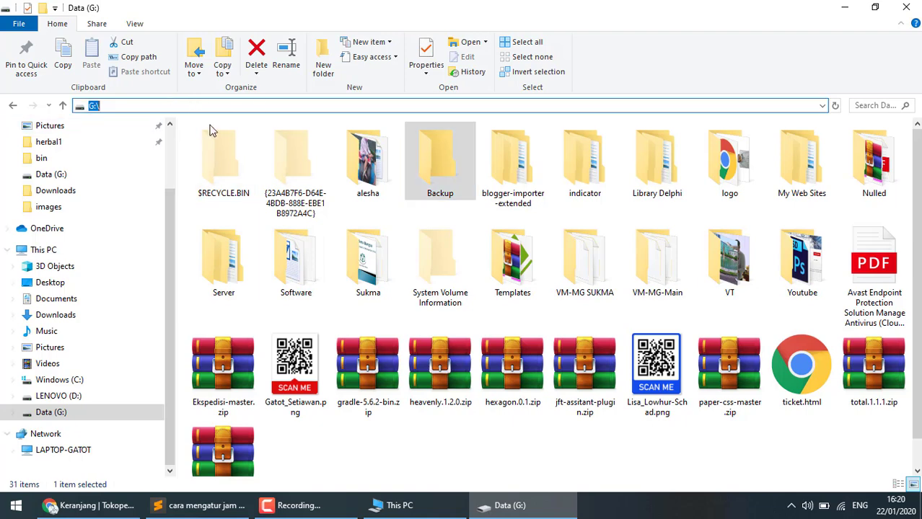
left_click(354, 478)
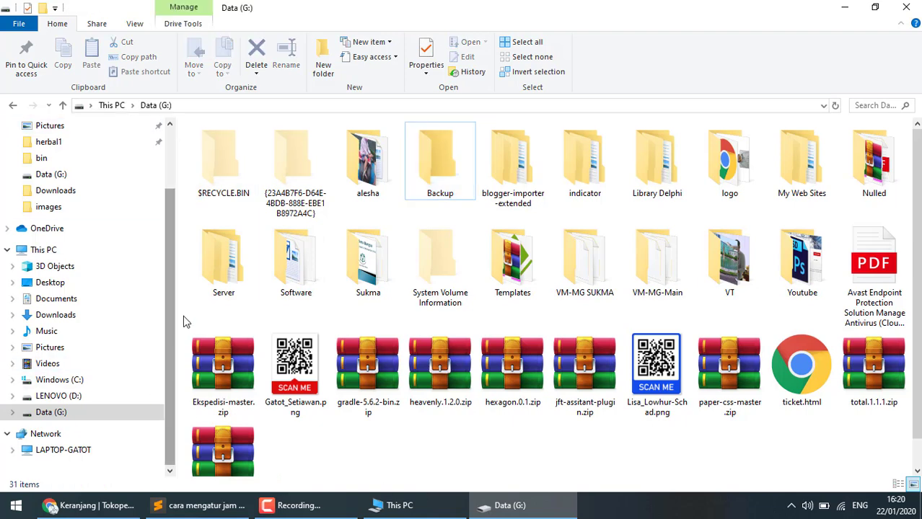
- Open the Sharing Folder share in File Explorer by its network path, using this laptop's computer name
left_click(193, 106)
type("\\\\")
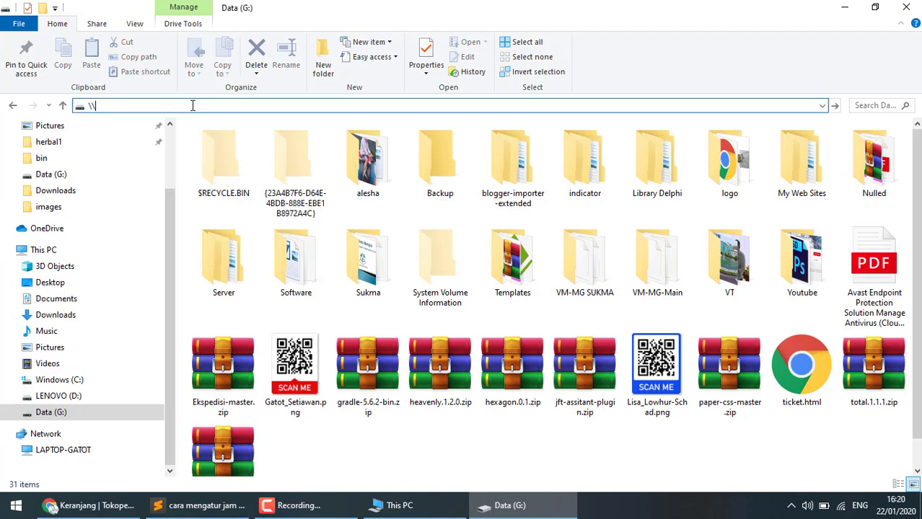
type("L")
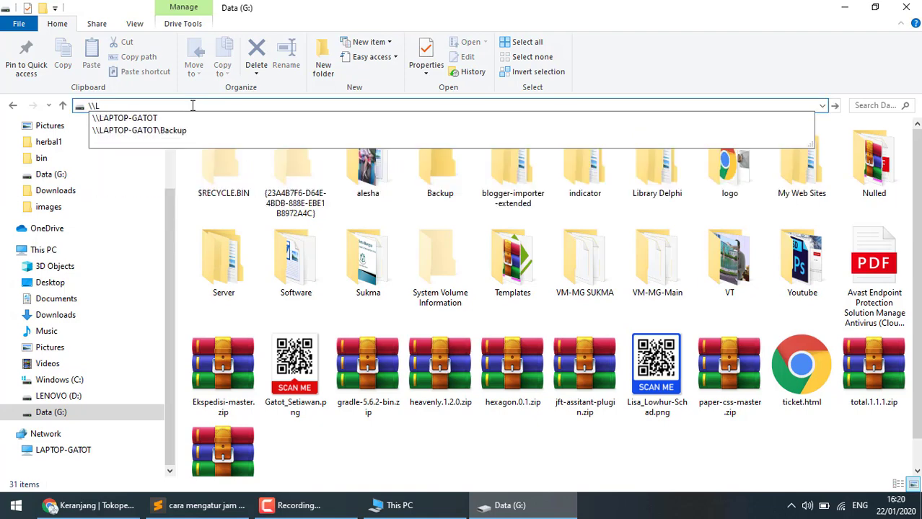
key("Down")
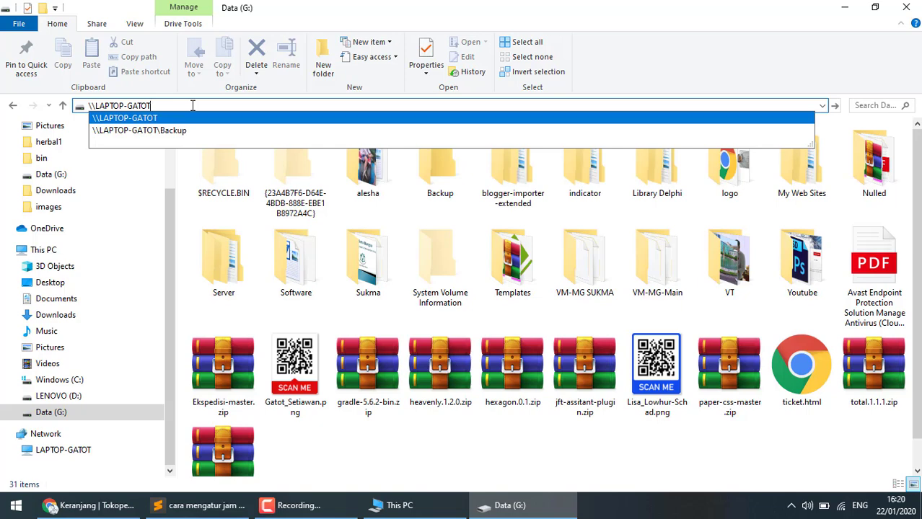
type("\\")
key("Down")
key("Down")
key("Down")
key("Down")
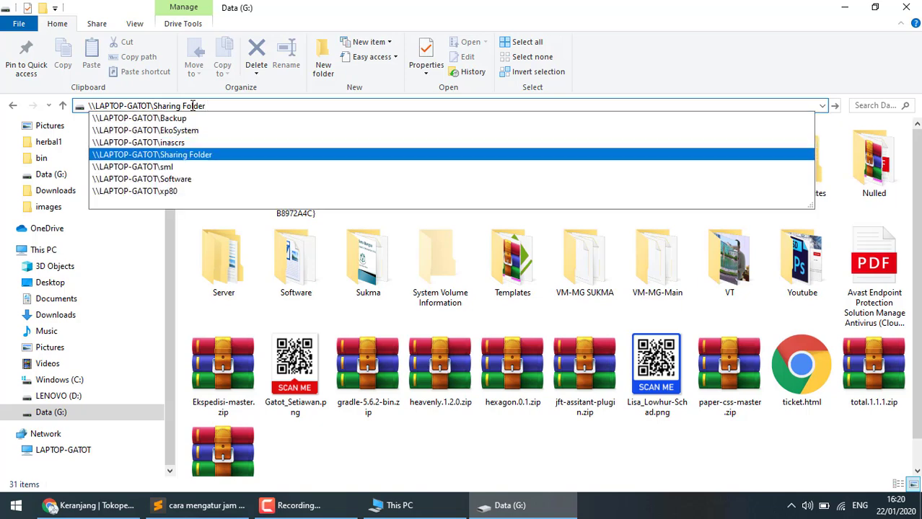
key("Up")
key("Down")
key("Down")
key("Up")
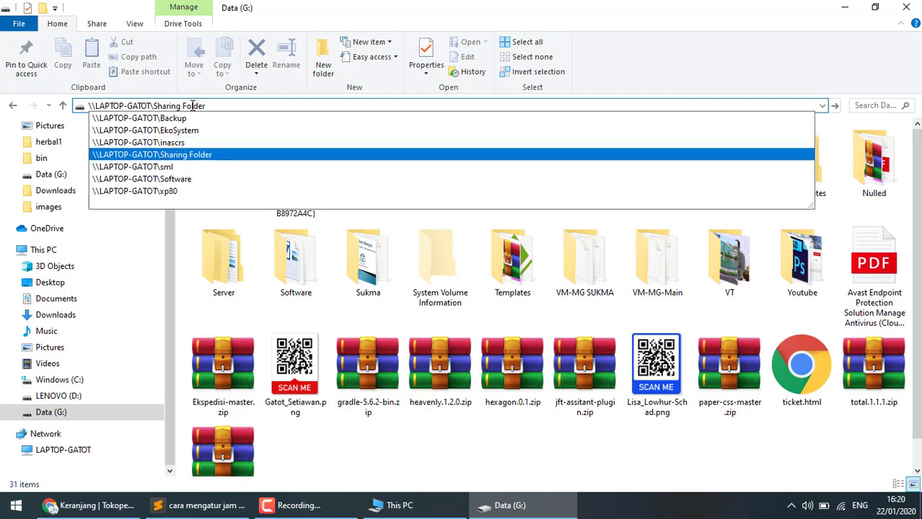
key("Return")
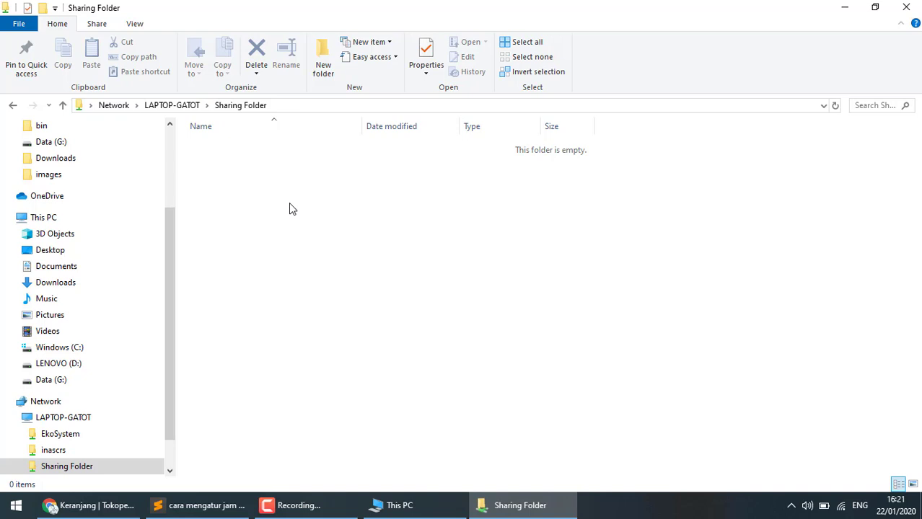
left_click(290, 106)
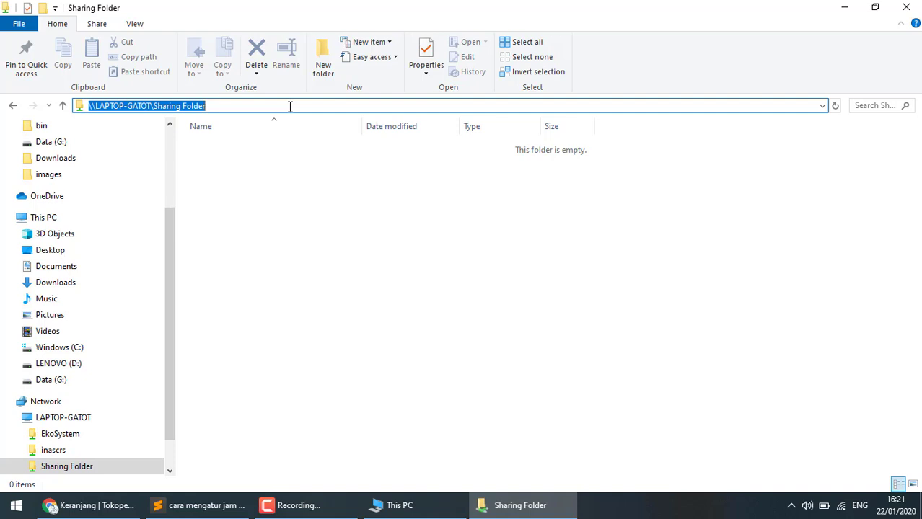
type("\\\\")
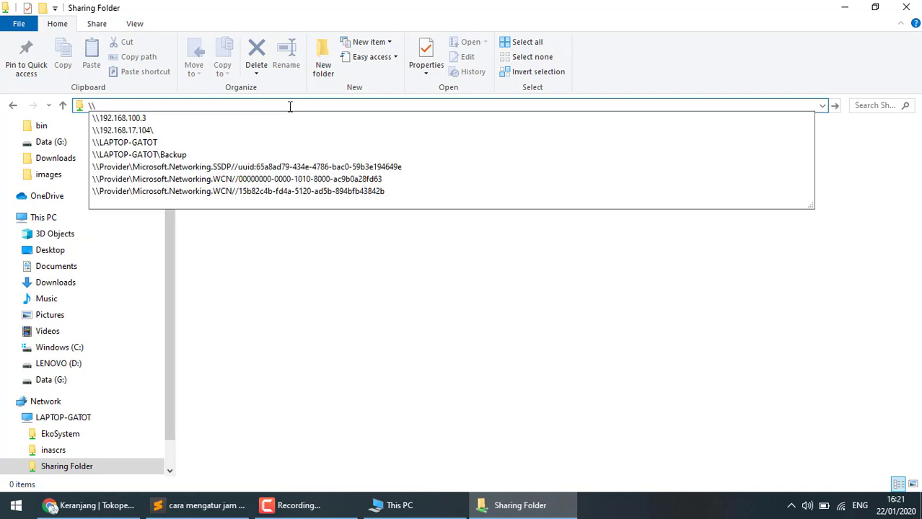
type("192.168.1.")
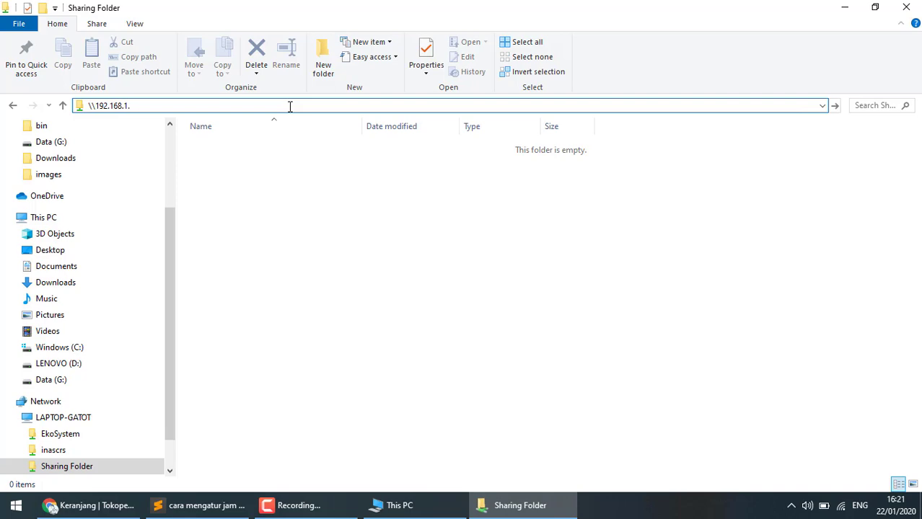
type("2")
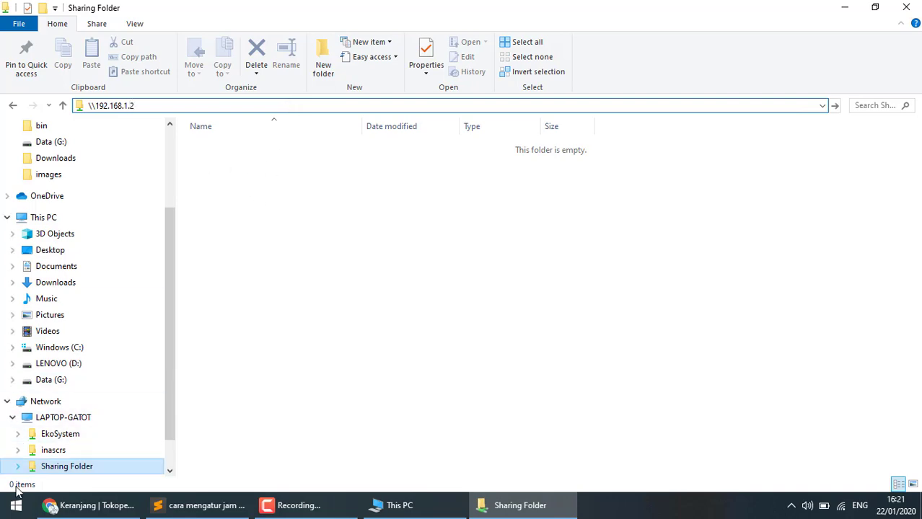
- Look up this computer's IPv4 address in the connection properties under Network & Internet in Windows Settings, and return to File Explorer
left_click(22, 507)
type("SYS")
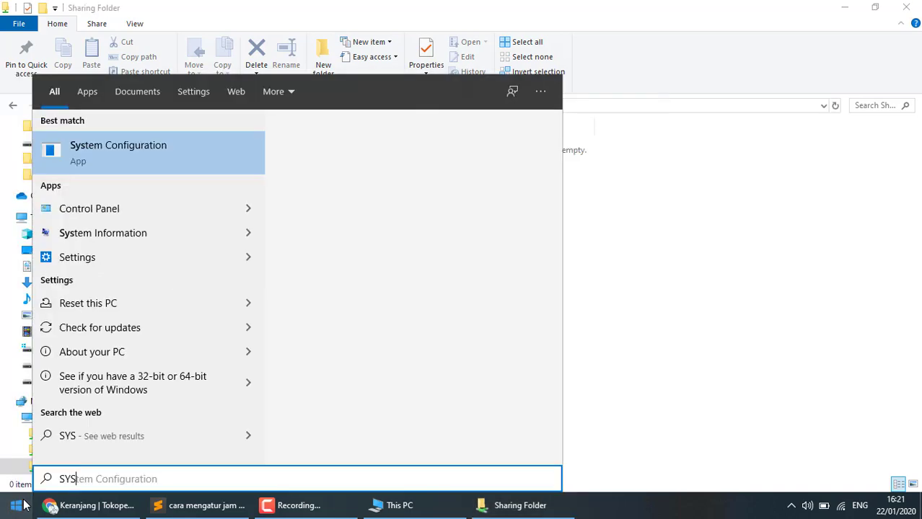
key("BackSpace")
key("BackSpace")
type("ET")
key("Return")
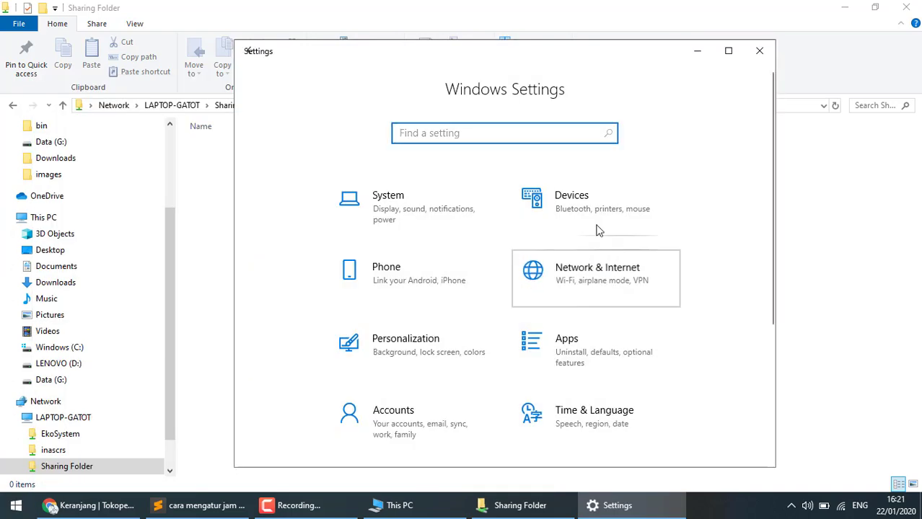
left_click(593, 272)
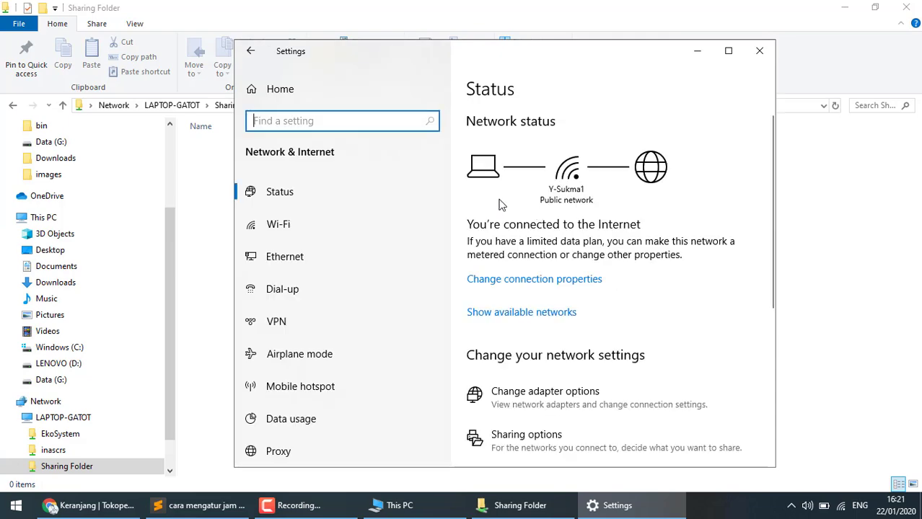
left_click(524, 287)
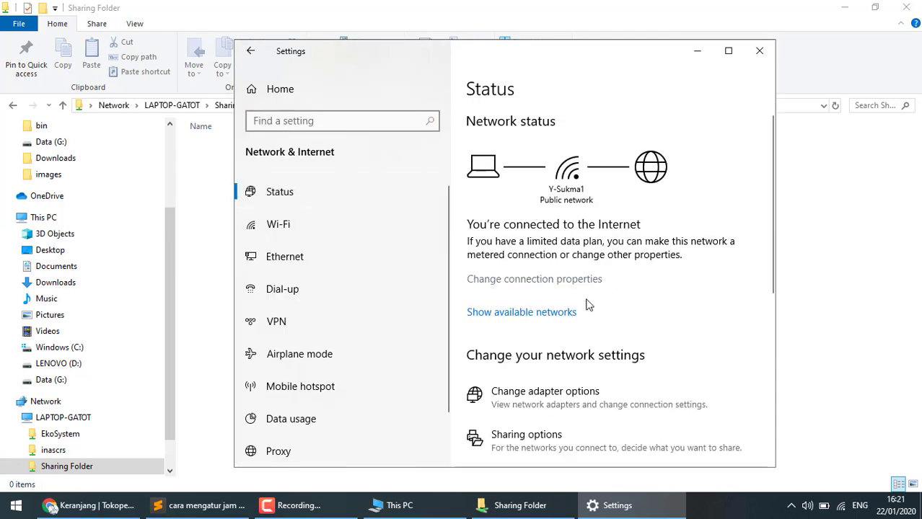
scroll(603, 285, "down", 7)
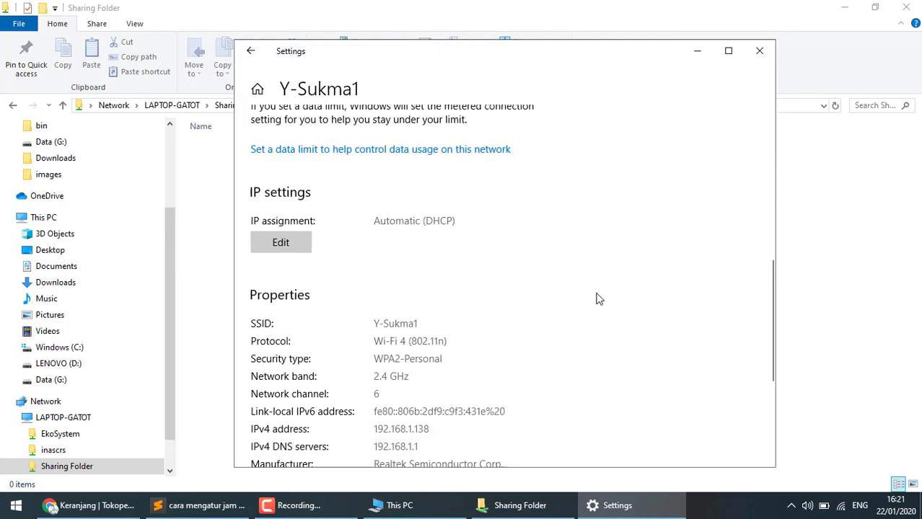
left_click(886, 294)
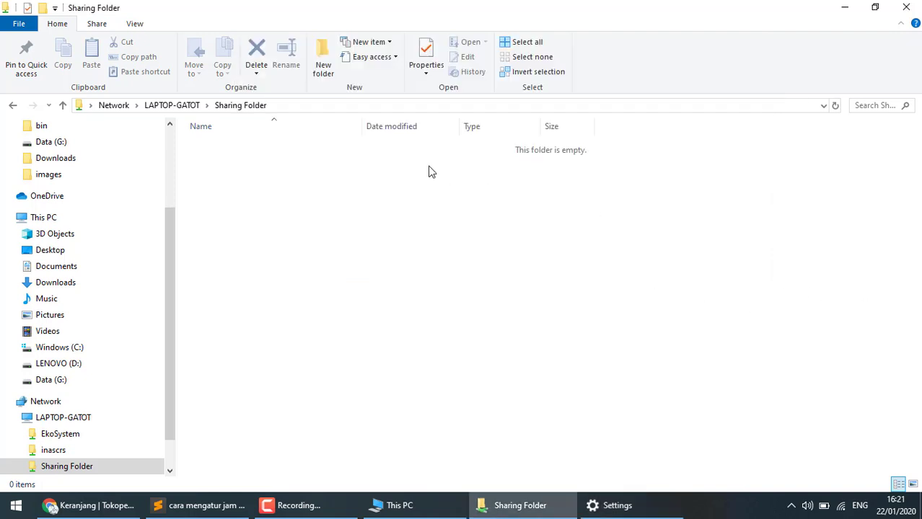
- Enter the network path \\192.168.1.138\ to list this computer's shares by IP address
left_click(293, 104)
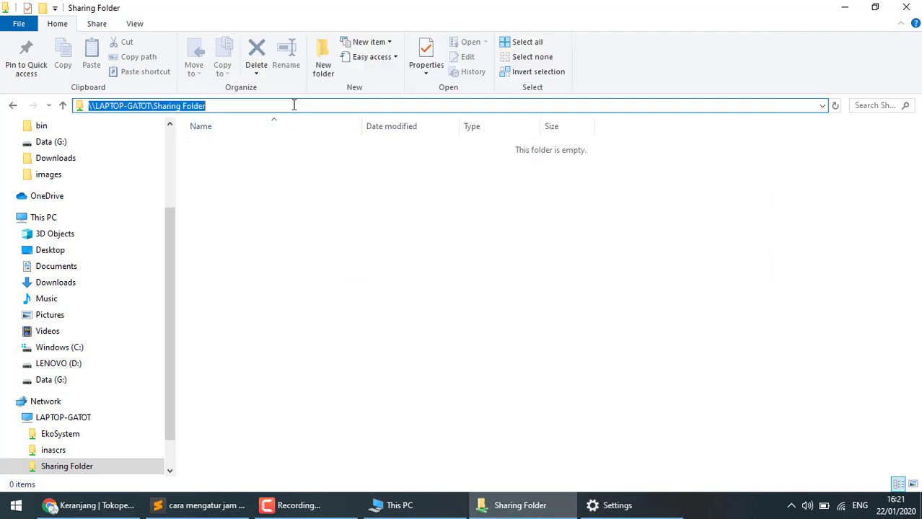
type("\\\\1")
key("Down")
key("Down")
key("BackSpace")
key("BackSpace")
key("BackSpace")
key("BackSpace")
key("BackSpace")
key("BackSpace")
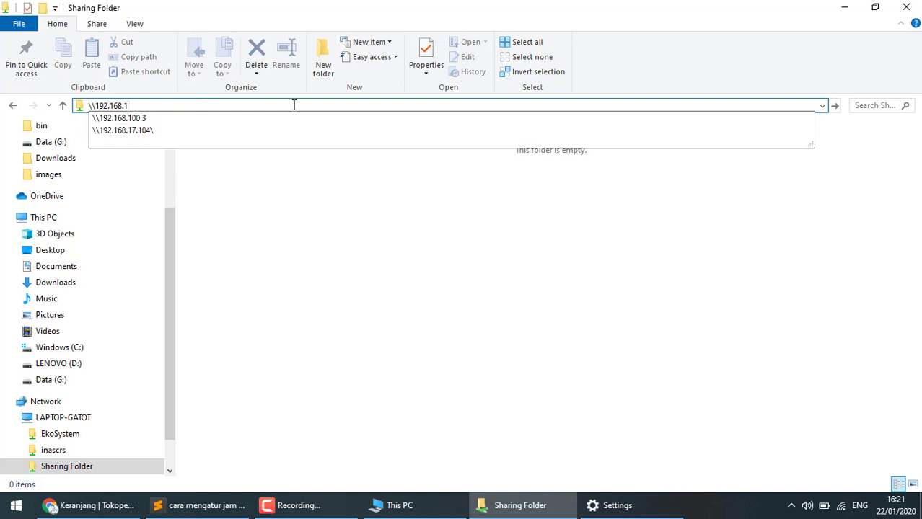
type(".138\\")
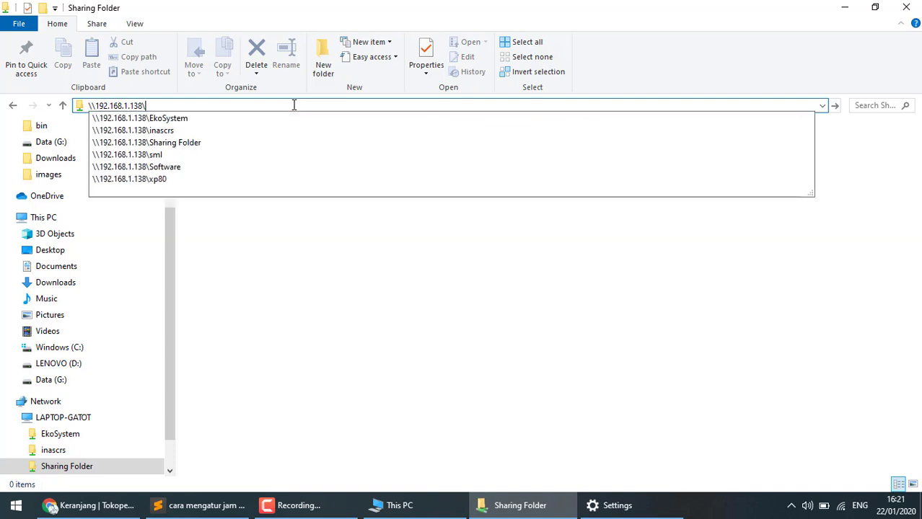
- Go through the suggested shares and complete the path as \\192.168.1.138\Sharing Folder
key("Down")
key("Down")
key("Down")
key("Down")
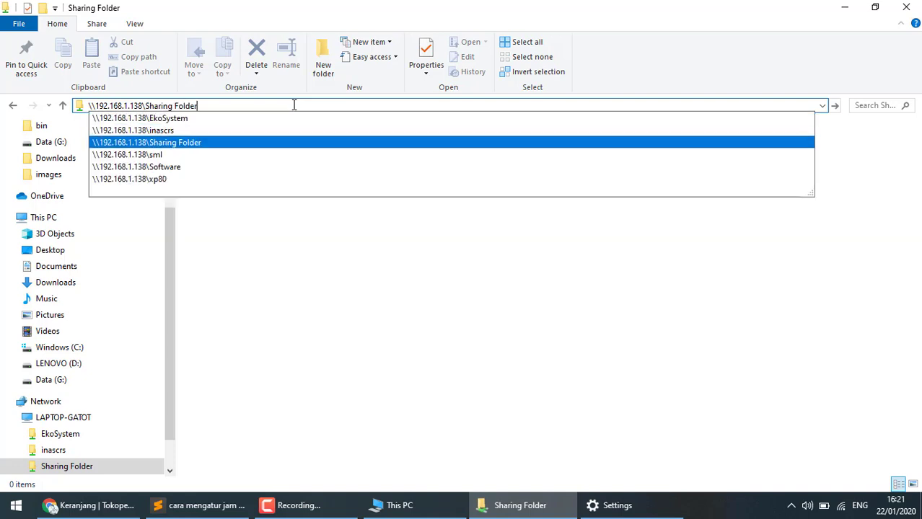
key("Up")
key("Up")
key("Up")
key("Down")
key("Down")
key("Down")
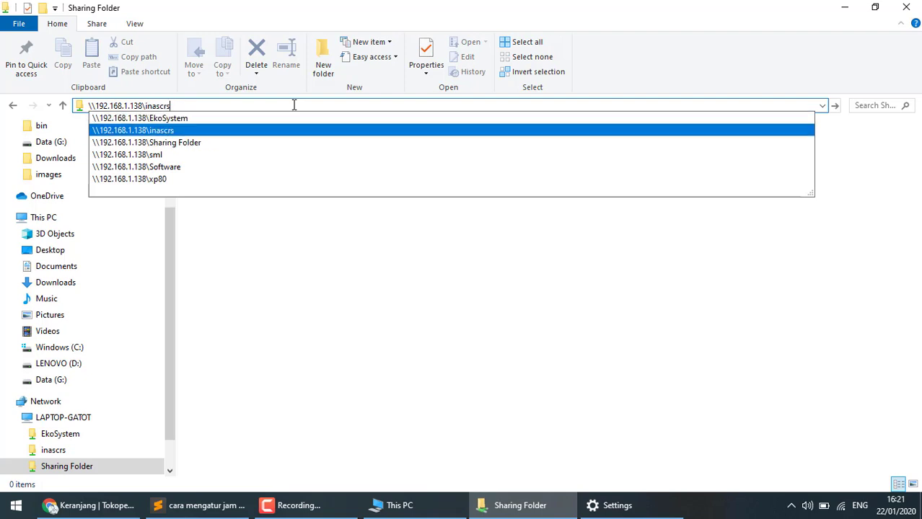
key("Down")
key("Down")
key("Down")
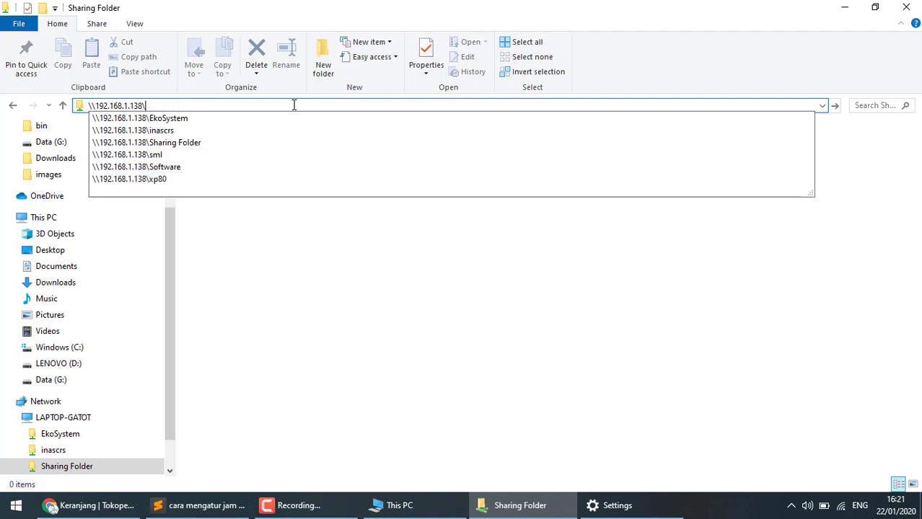
key("Down")
key("Down")
key("Down")
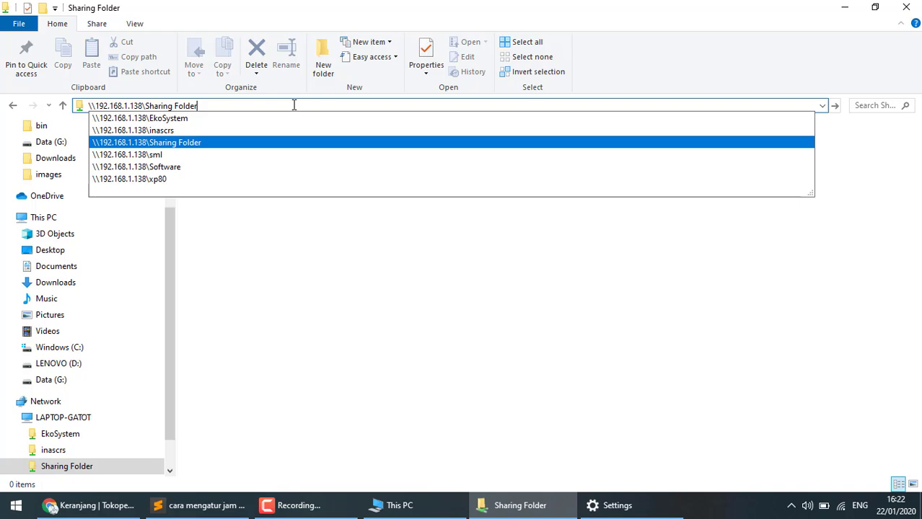
- Close the File Explorer and Settings windows, and open Devices and Printers in Control Panel
left_click(906, 7)
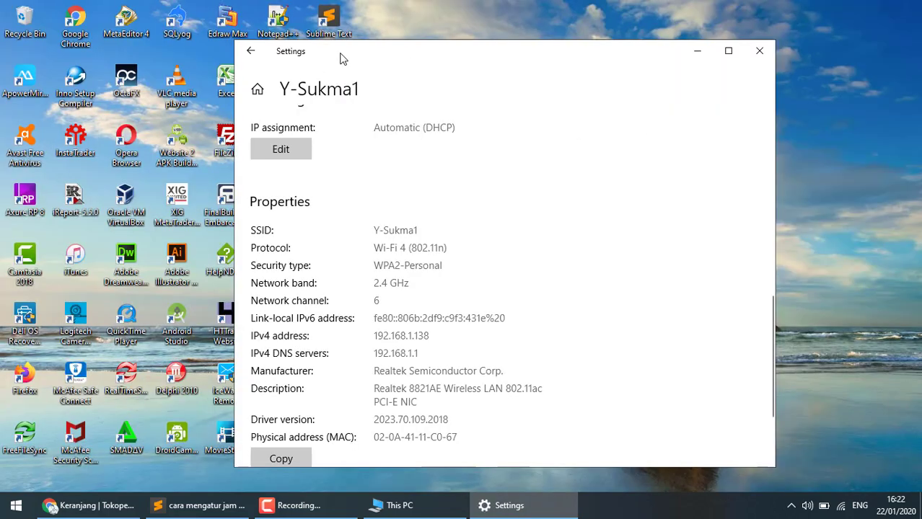
left_click(760, 51)
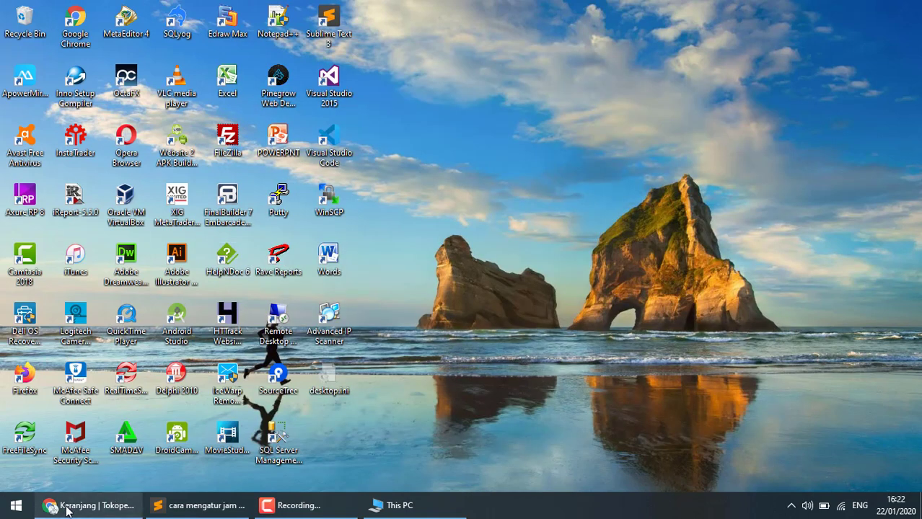
left_click(4, 510)
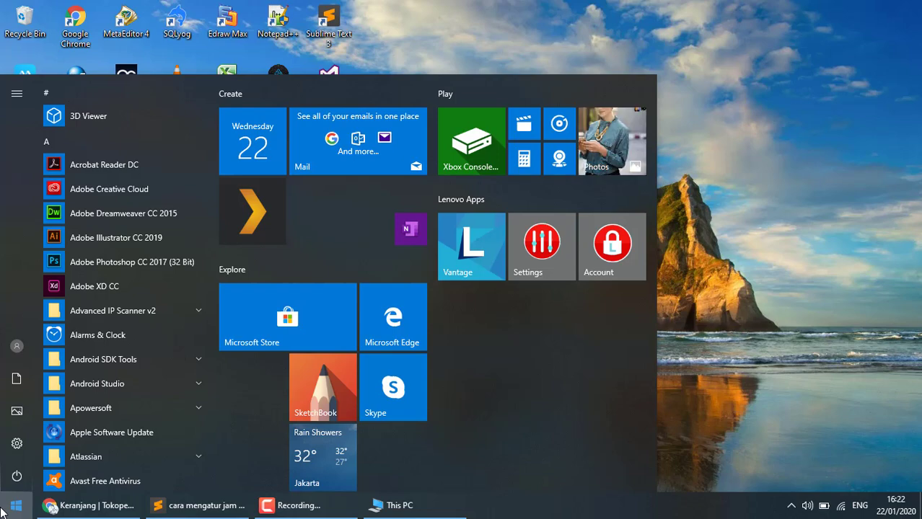
type("CONT")
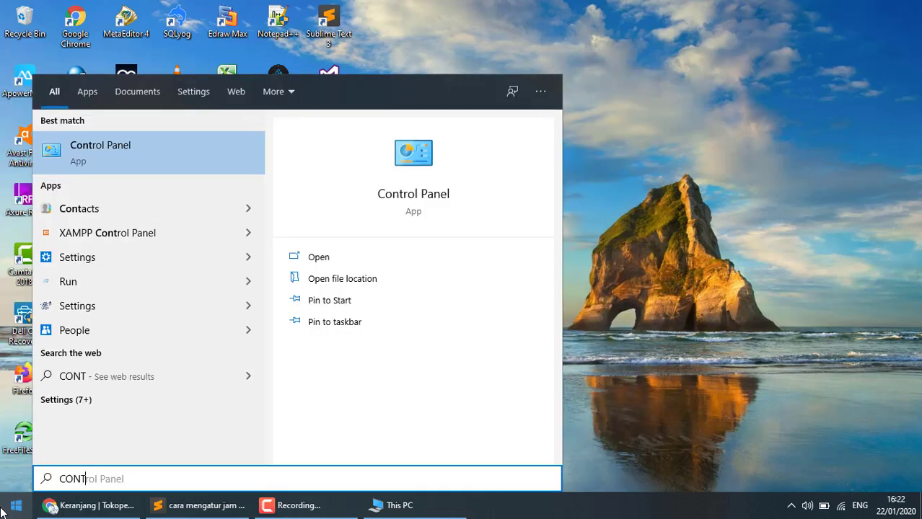
key("Return")
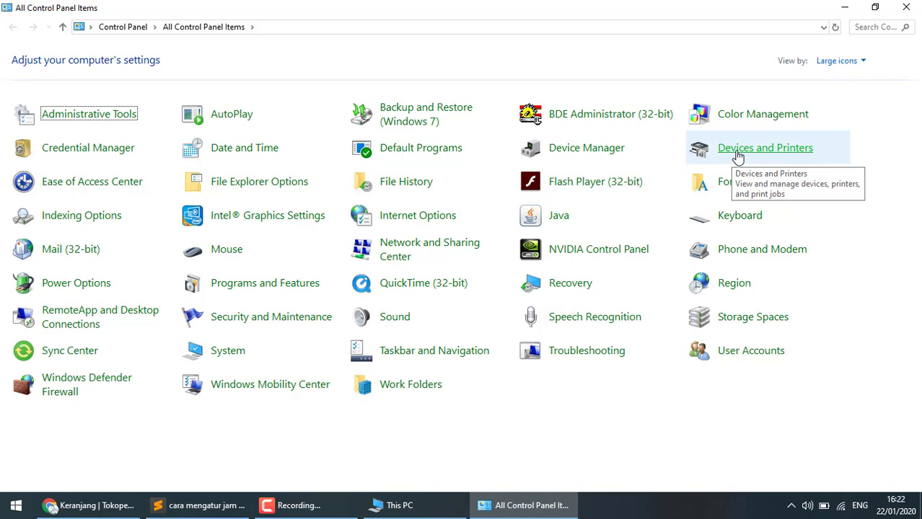
left_click(737, 156)
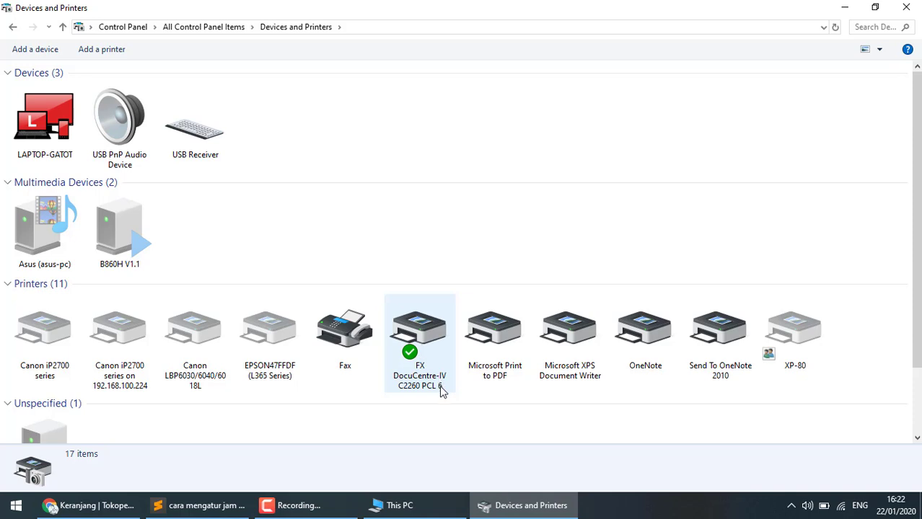
- Open the printer properties of the default printer, FX DocuCentre-IV C2260 PCL 6
mouse_move(422, 373)
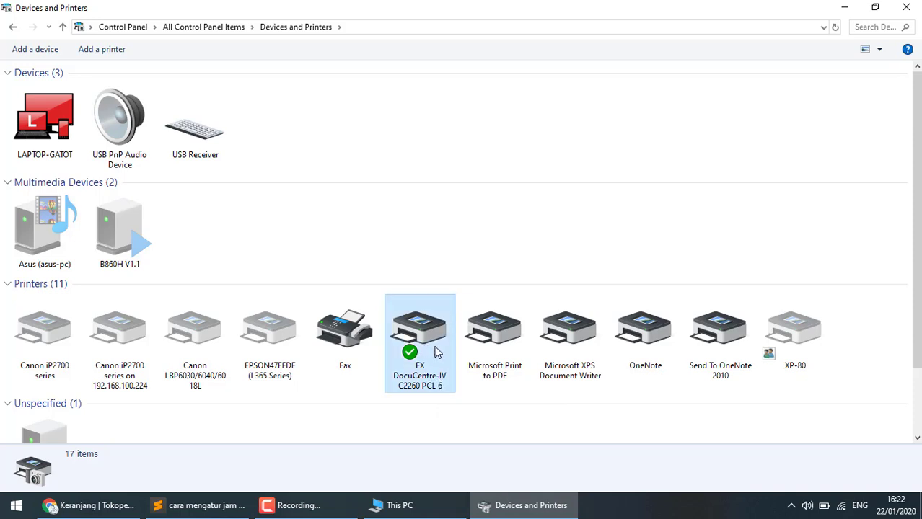
right_click(434, 349)
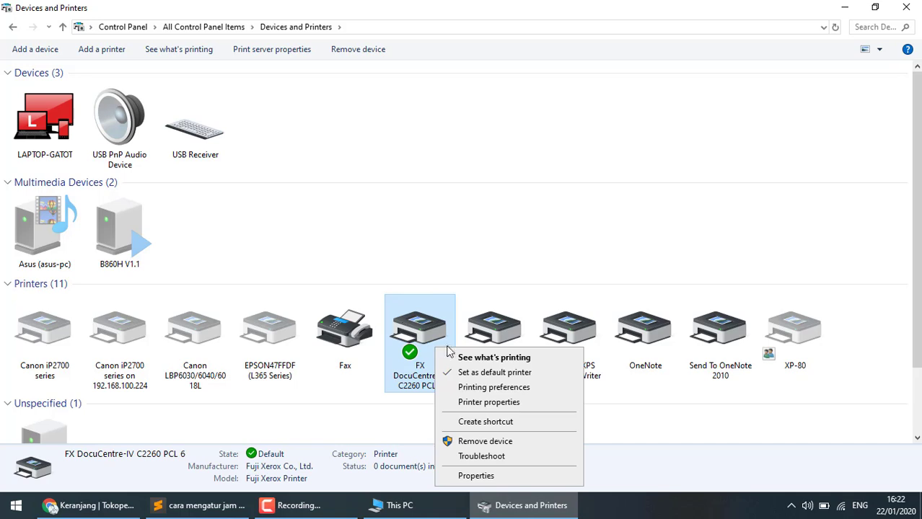
left_click(474, 406)
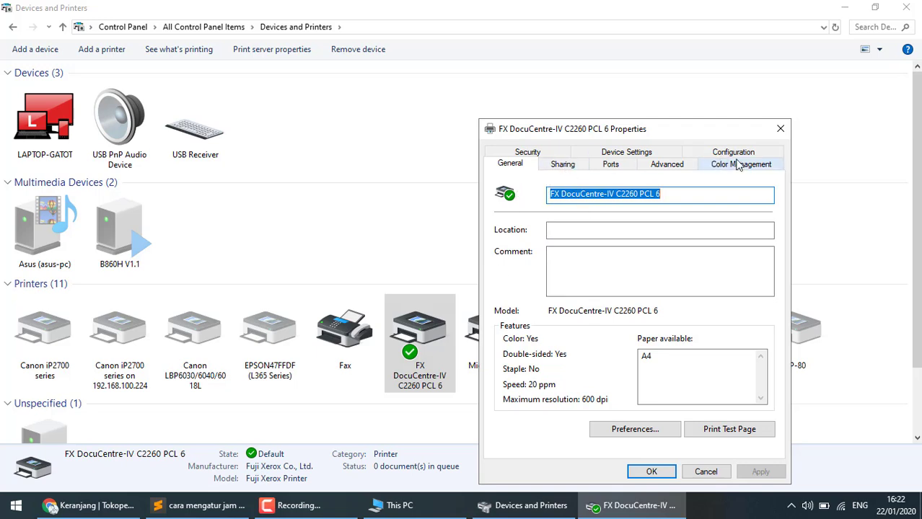
- Share the FX DocuCentre-IV C2260 PCL 6 printer under the share name FXDOCU, apply the change and close its properties
left_click(559, 166)
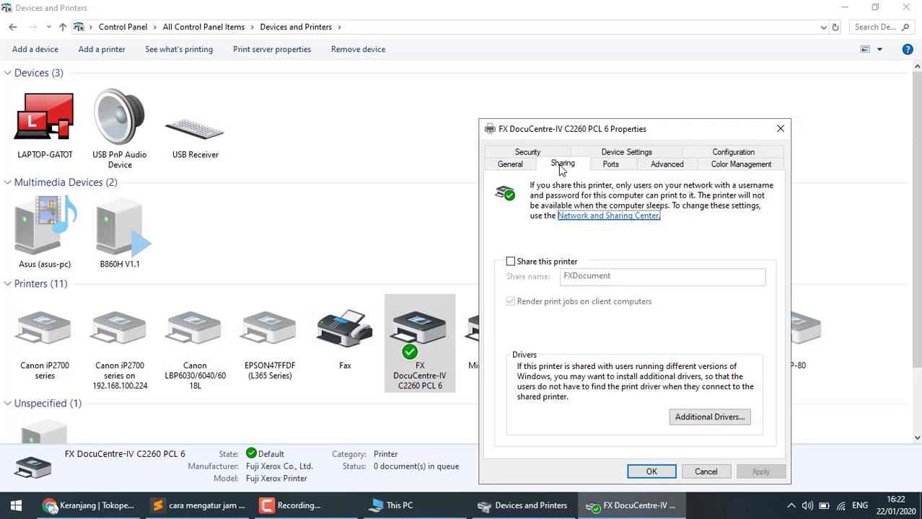
left_click(541, 264)
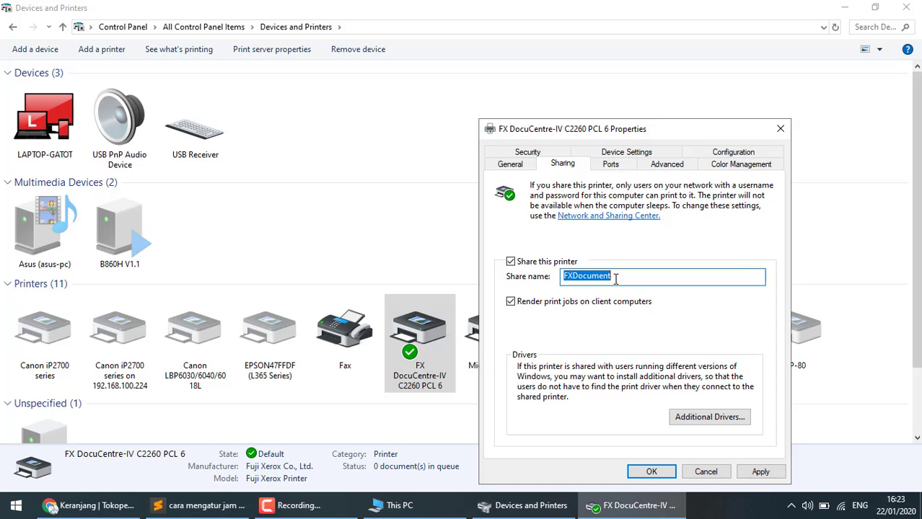
type("f")
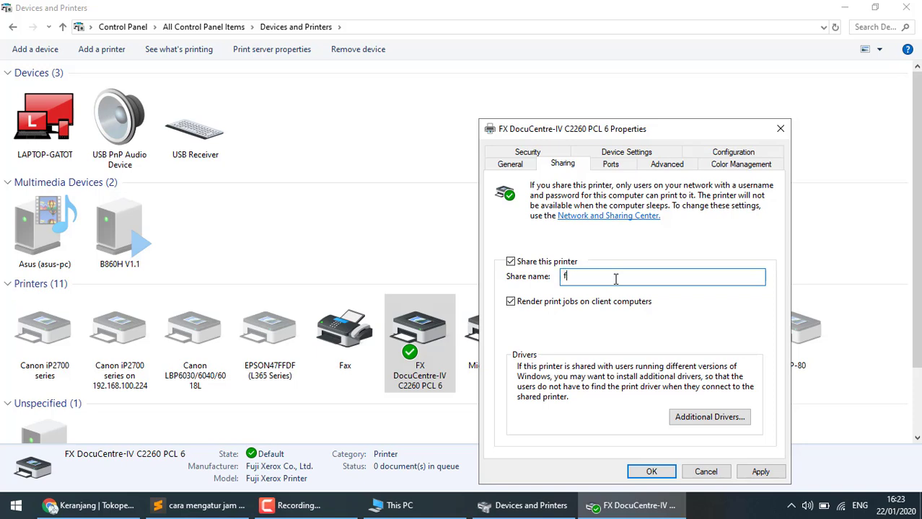
key("BackSpace")
type("FXDOCU")
left_click(761, 473)
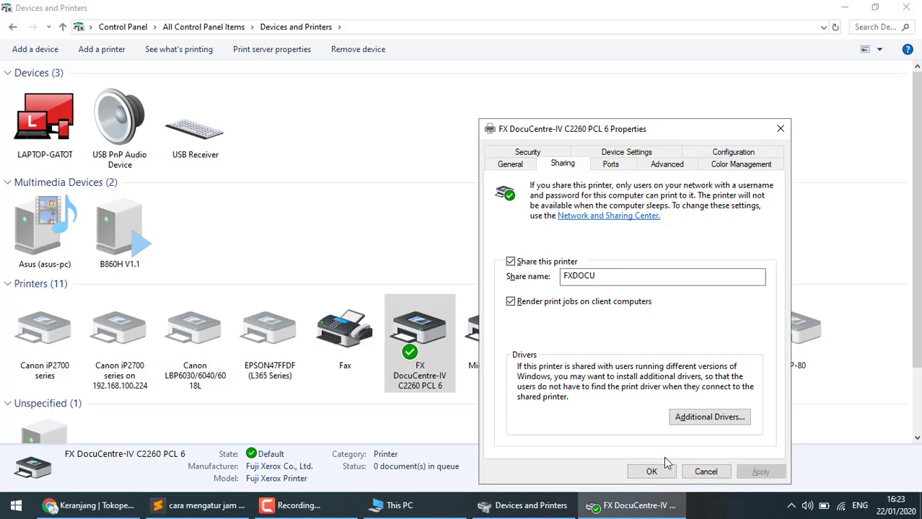
left_click(652, 472)
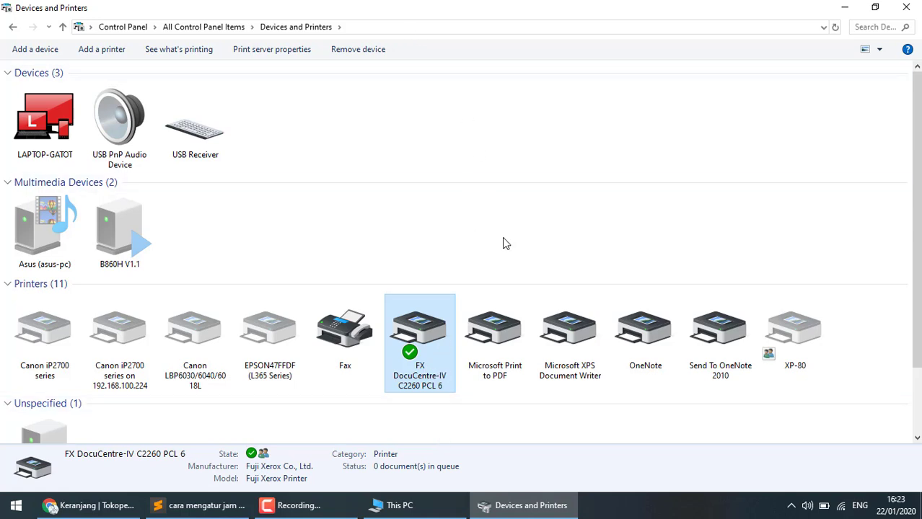
- Close the This PC and Devices and Printers windows
mouse_move(389, 511)
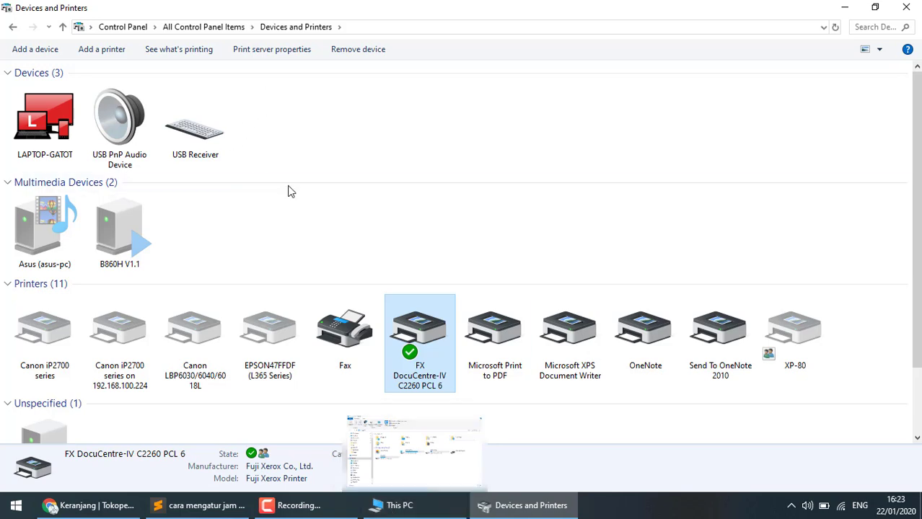
left_click(433, 506)
right_click(382, 505)
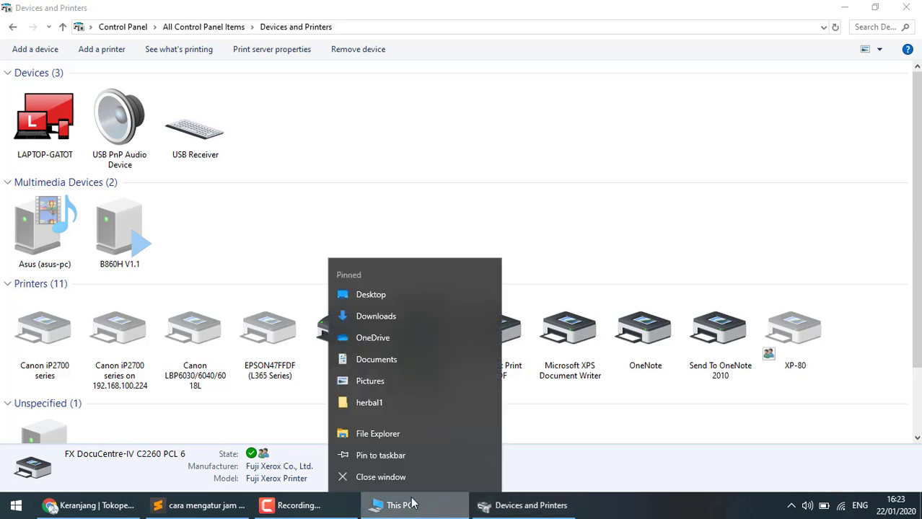
left_click(380, 477)
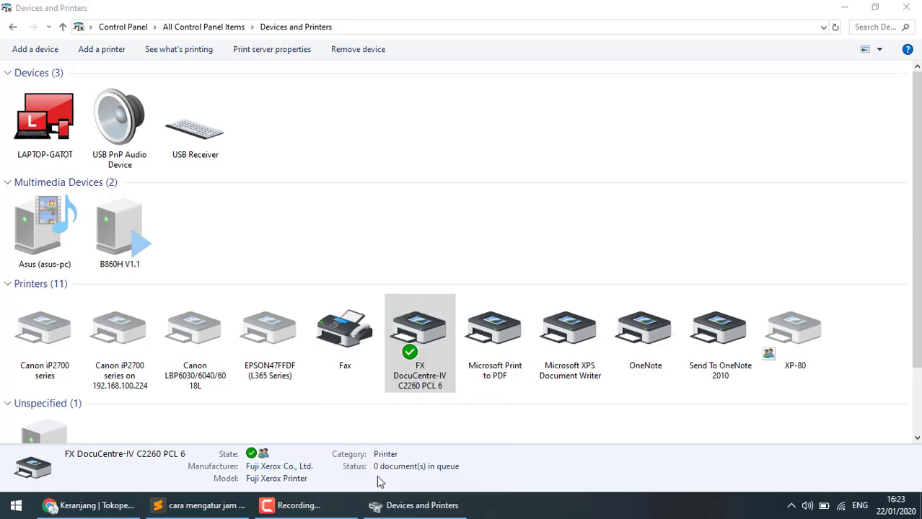
left_click(15, 507)
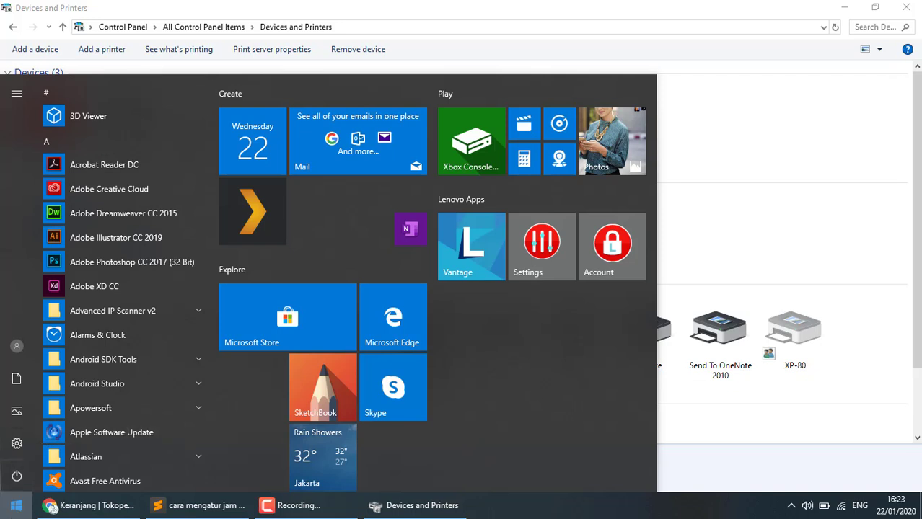
right_click(19, 509)
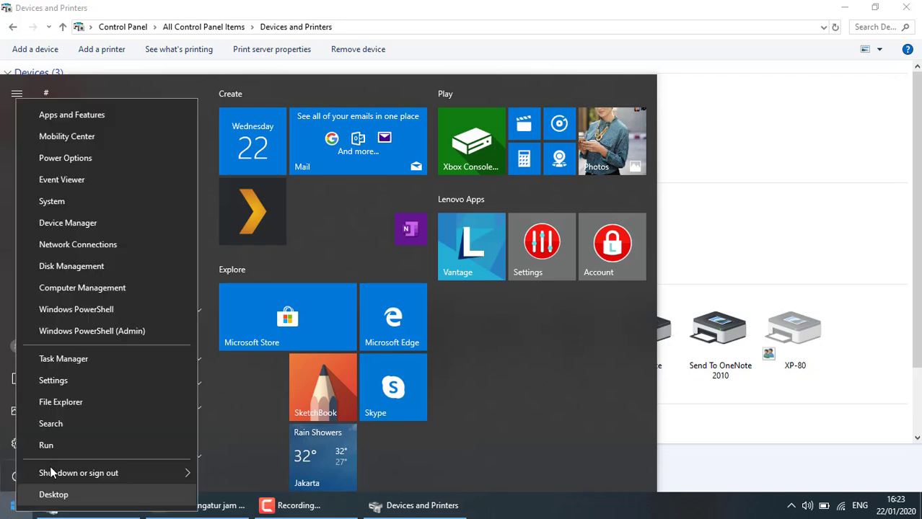
left_click(64, 402)
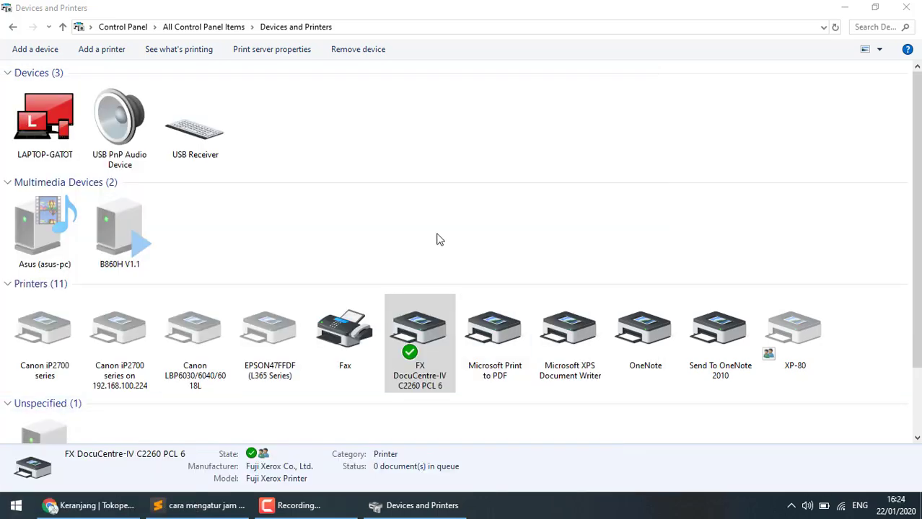
left_click(906, 7)
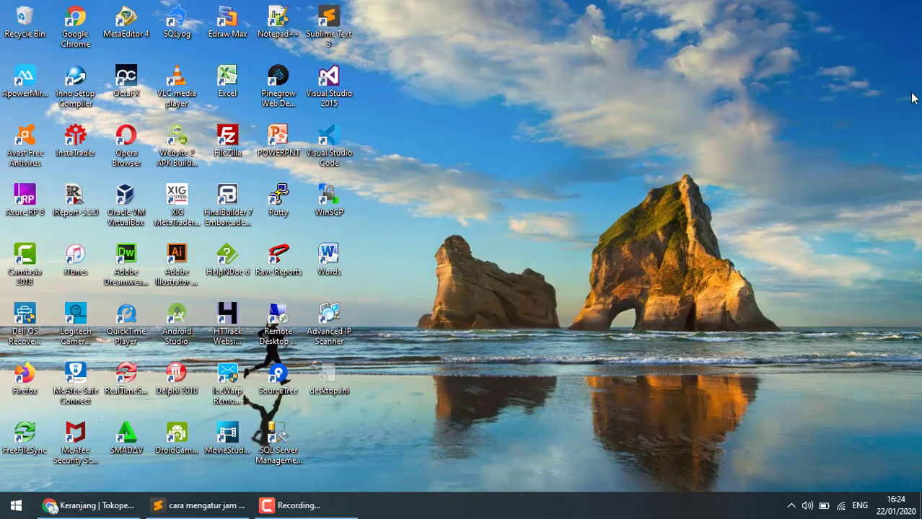
- Open a maximized File Explorer window and enter the network path \\LAPTOP-GATOT\ to list this computer's shares
key("super+e")
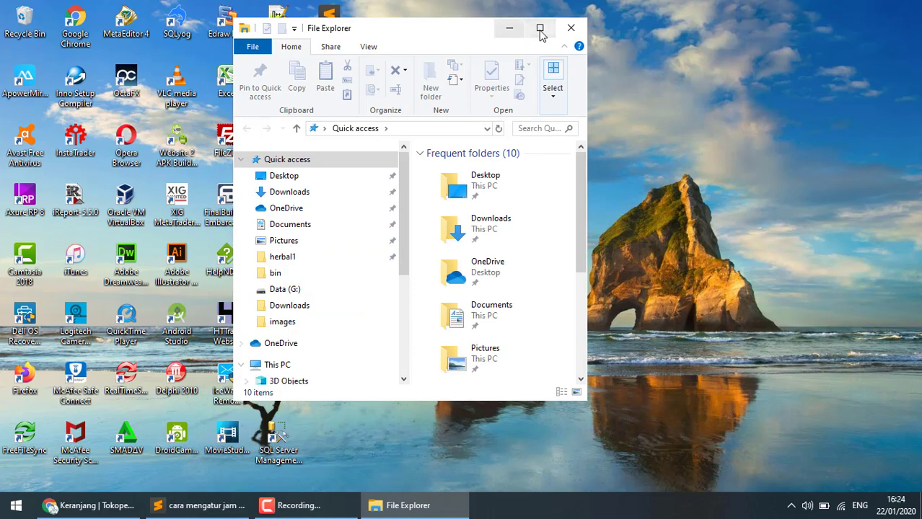
left_click(539, 29)
left_click(394, 106)
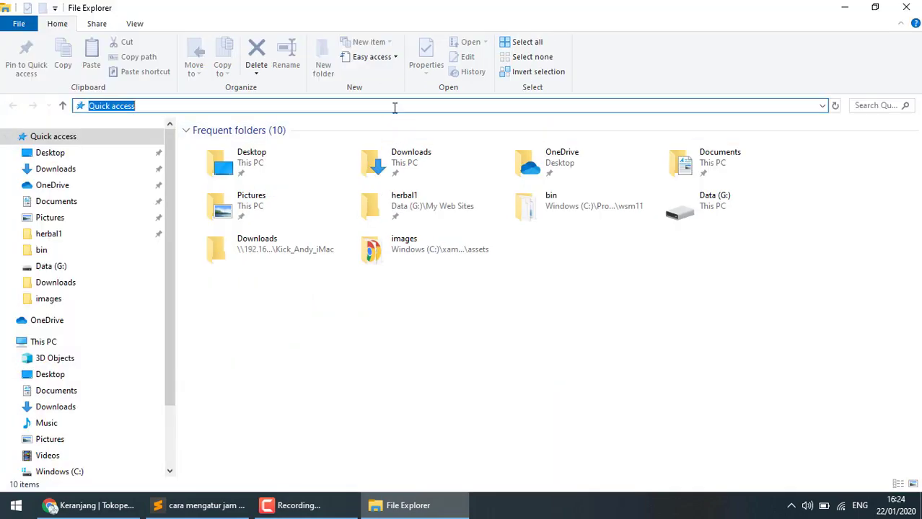
type("\\\\")
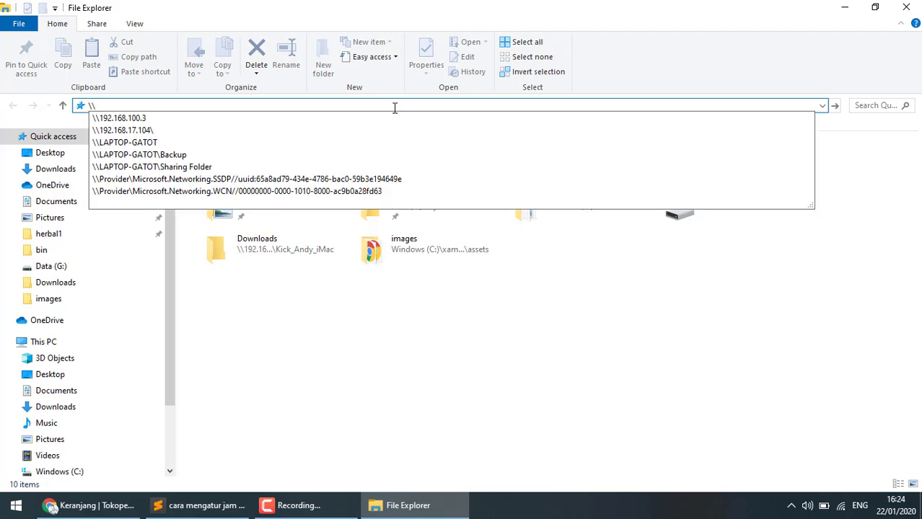
type("LAPTOP-GATOT\\")
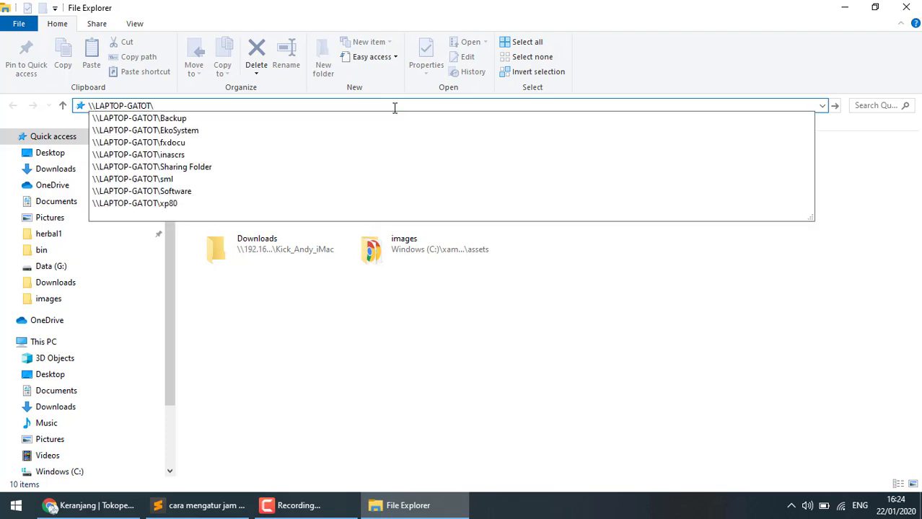
- Go through the suggested shares and complete the path with the shared printer as \\LAPTOP-GATOT\fxdocu
key("Down")
key("Down")
key("Down")
key("Down")
key("Up")
key("Up")
key("Down")
key("Down")
key("Up")
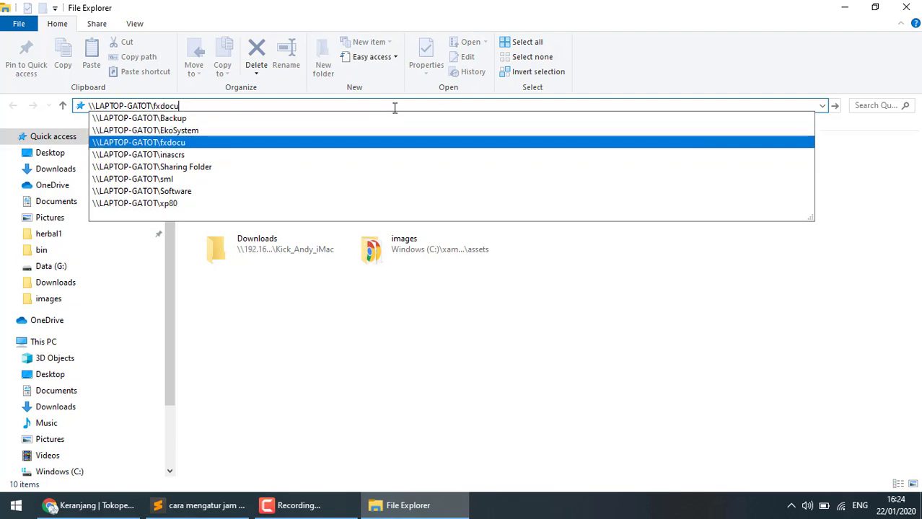
key("Up")
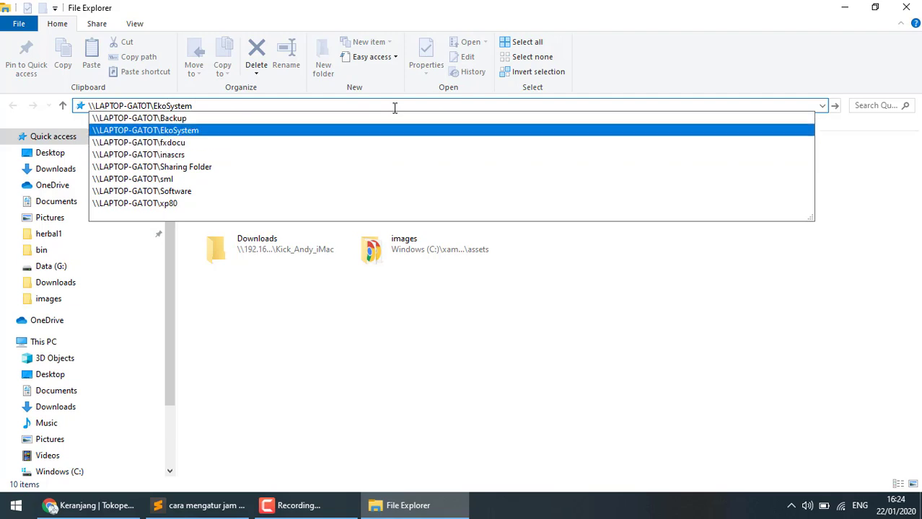
key("Down")
key("Up")
key("Down")
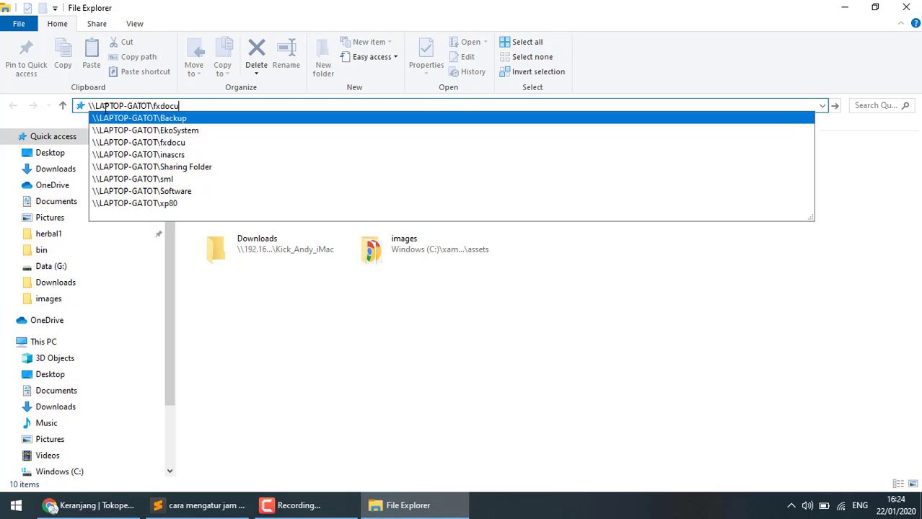
- Replace the computer name path with the IP address path \\192.168.1.138\
left_click_drag(96, 106, 196, 108)
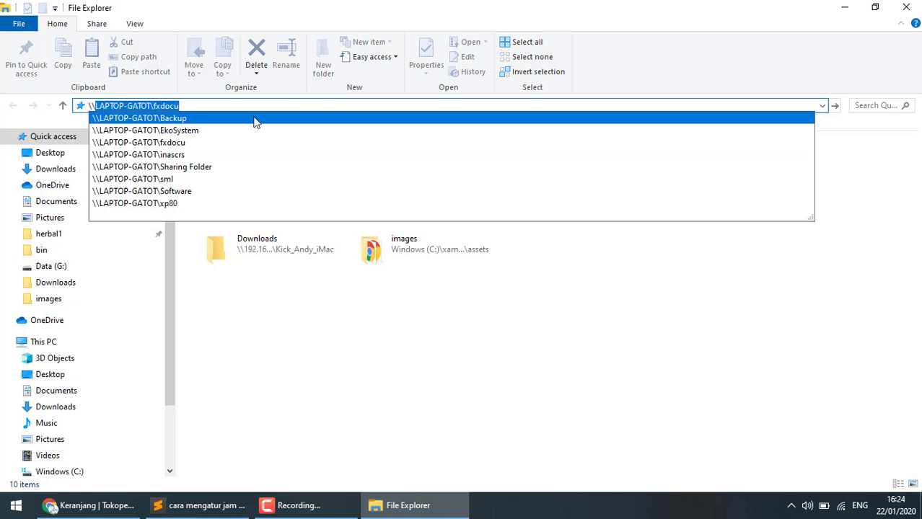
type("192.")
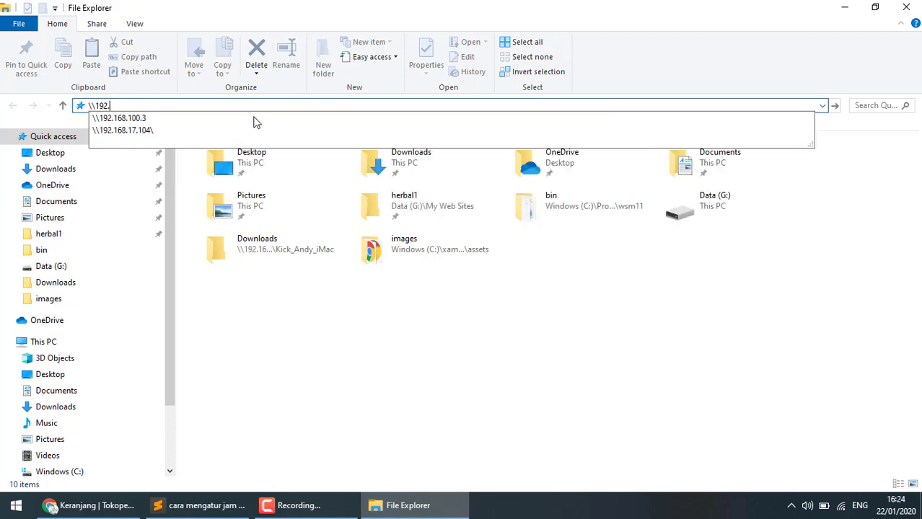
type("168.")
type("1.")
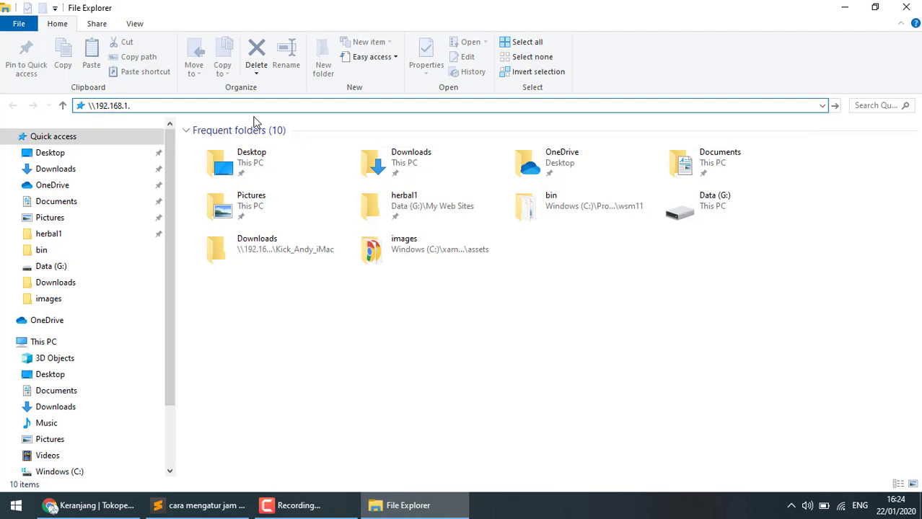
type("138\\")
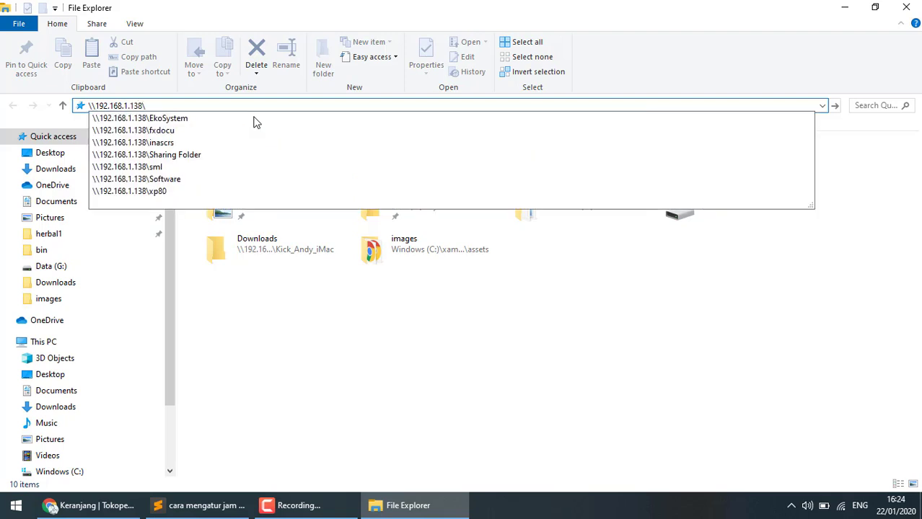
- Go through the shares suggested for the IP address and select \\192.168.1.138\fxdocu
key("Down")
key("Down")
key("Down")
key("Down")
key("Down")
key("Up")
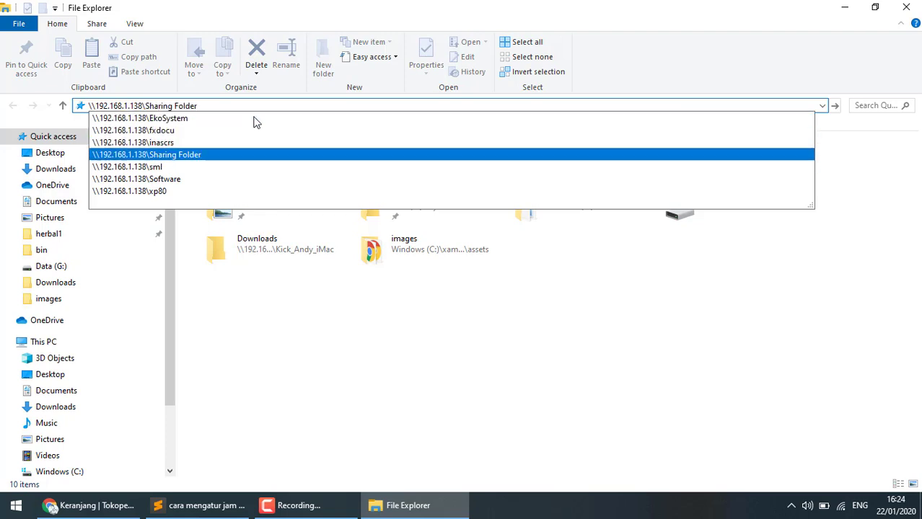
key("Up")
key("Up")
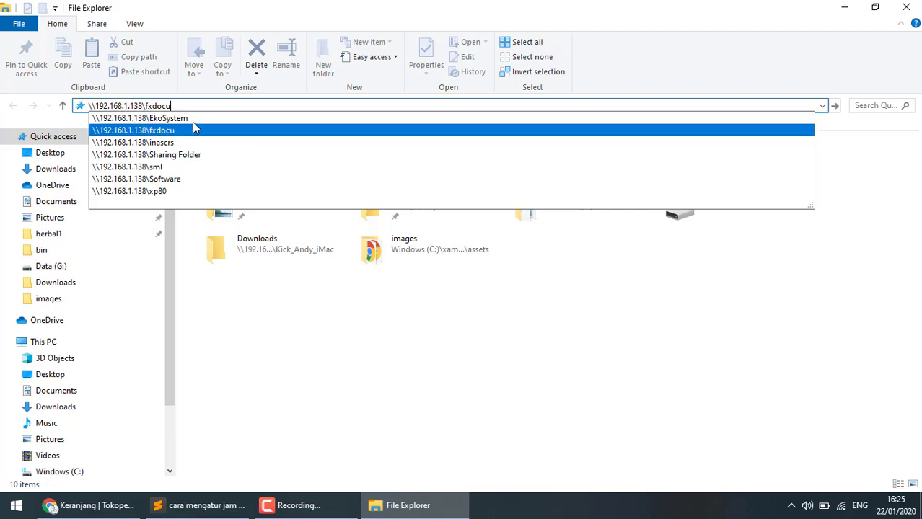
- Remove the printer name from the path and open the network location \\192.168.1.138\
left_click_drag(192, 106, 146, 103)
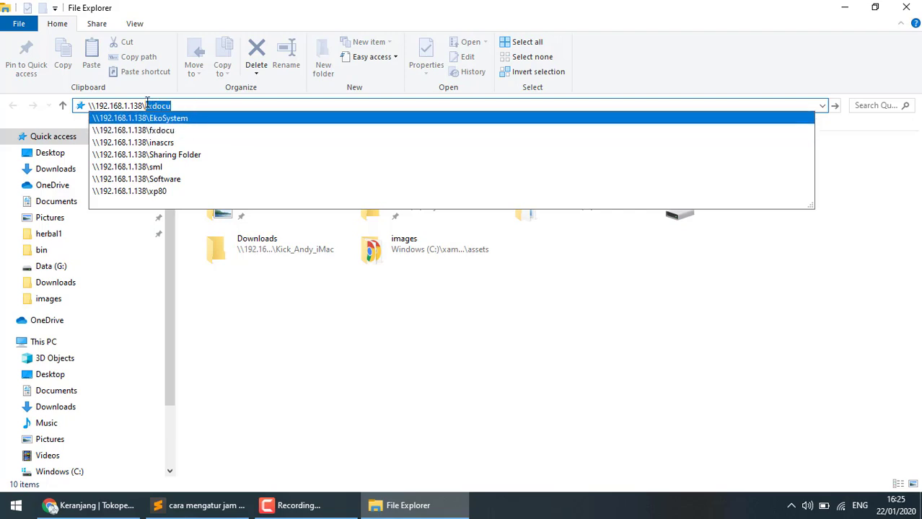
key("BackSpace")
key("Return")
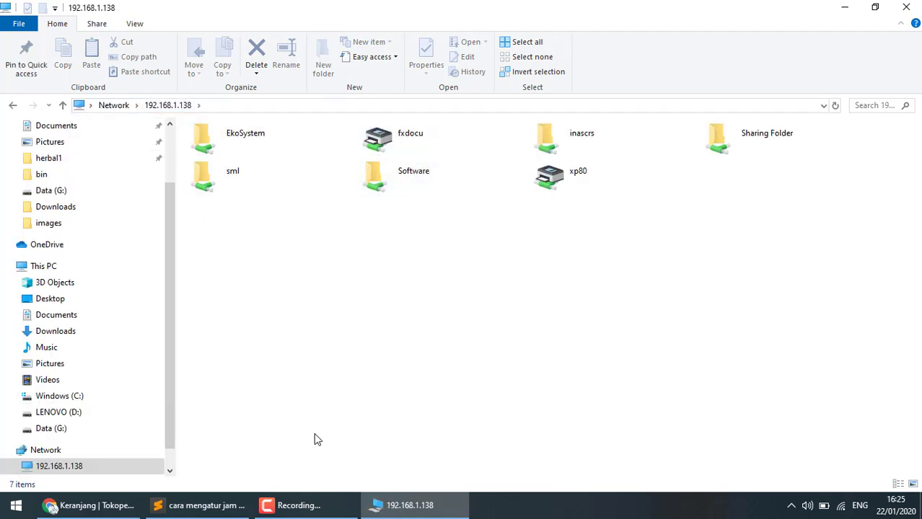
- Connect to the shared printer fxdocu and clear the selection
right_click(402, 143)
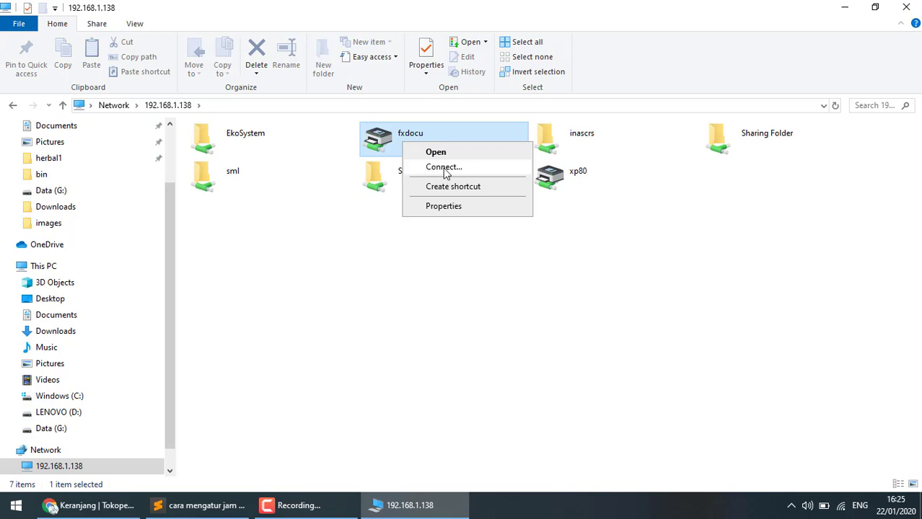
left_click(438, 168)
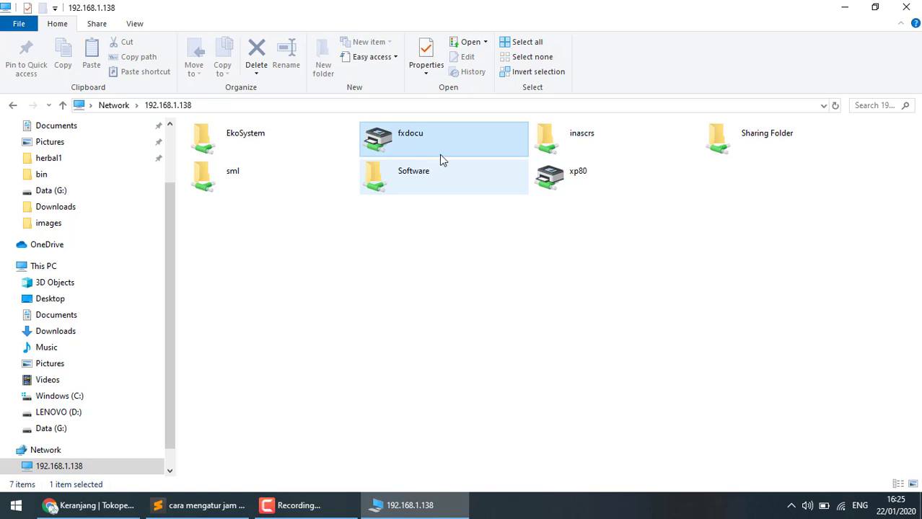
left_click(325, 210)
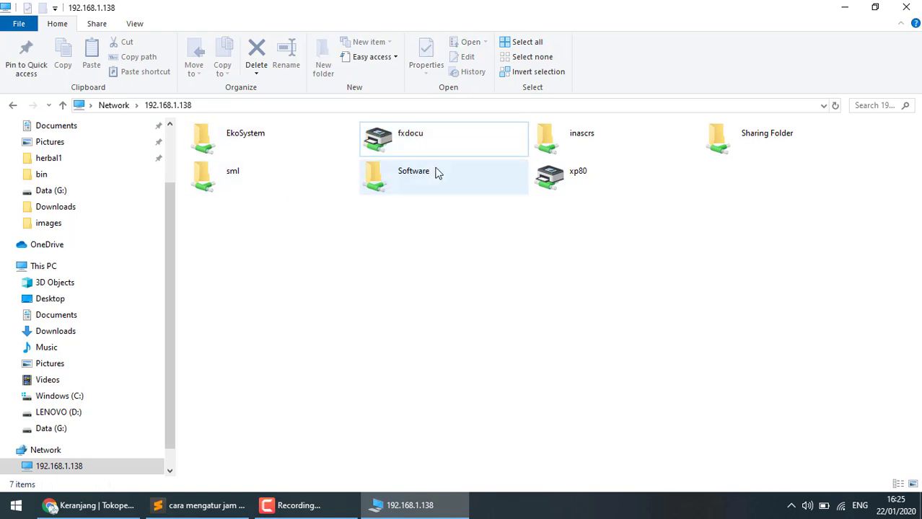
- Open Devices and Printers from Control Panel, look through the installed printers for the shared printer, and close the window
left_click(10, 510)
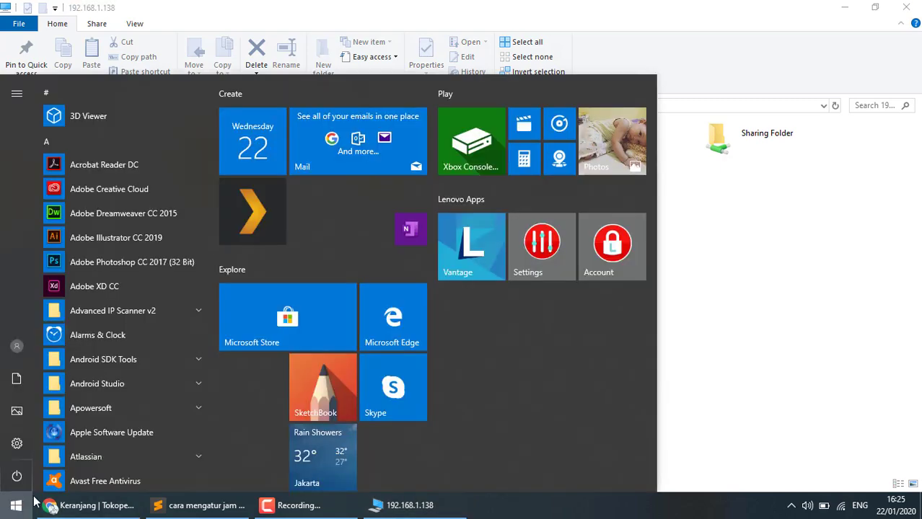
type("CONTRO")
key("Return")
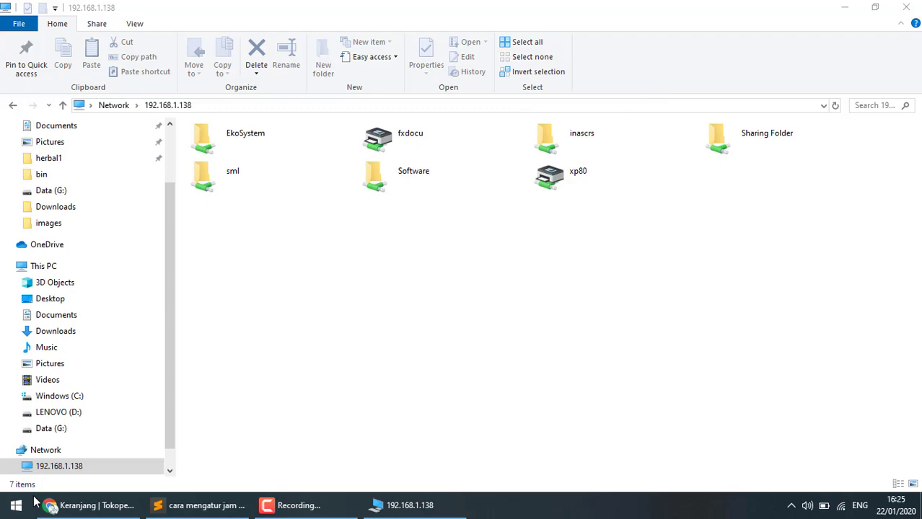
left_click(733, 152)
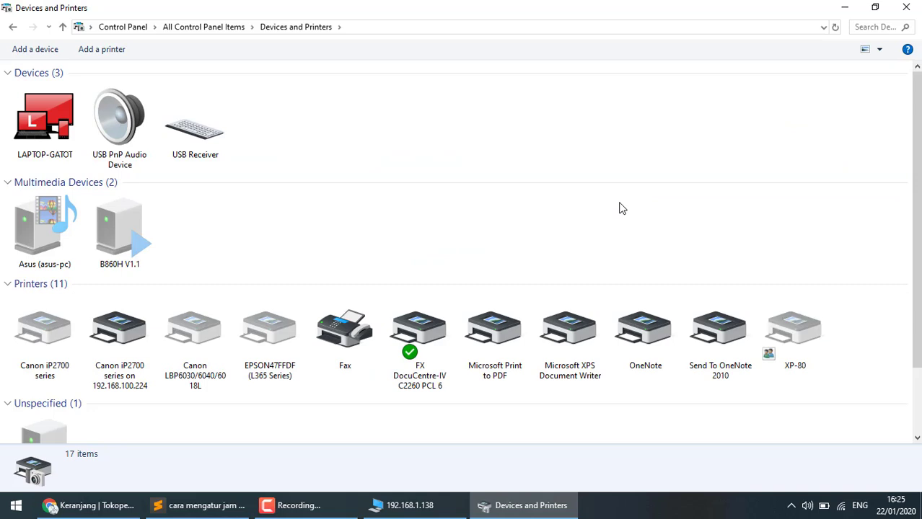
scroll(666, 300, "down", 1)
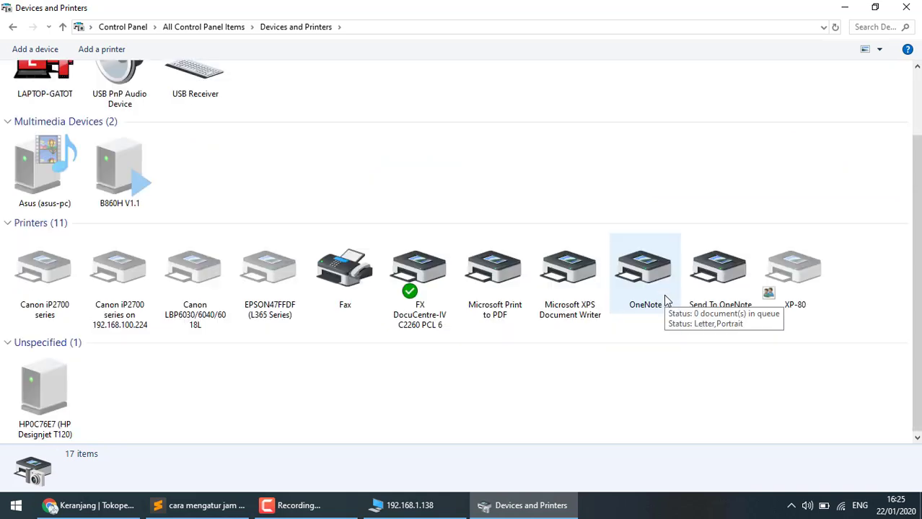
left_click(906, 7)
- Connect to the shared printer fxdocu again and close the 192.168.1.138 window
right_click(421, 140)
left_click(456, 163)
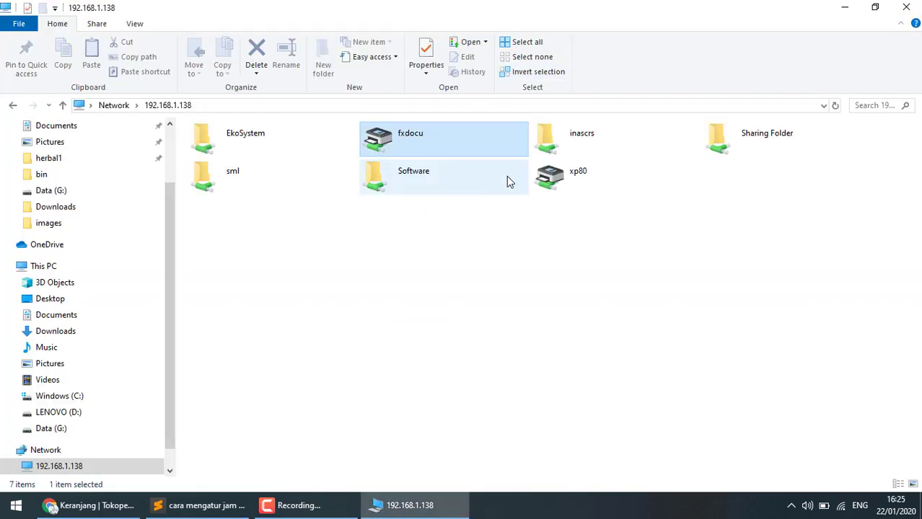
left_click(906, 7)
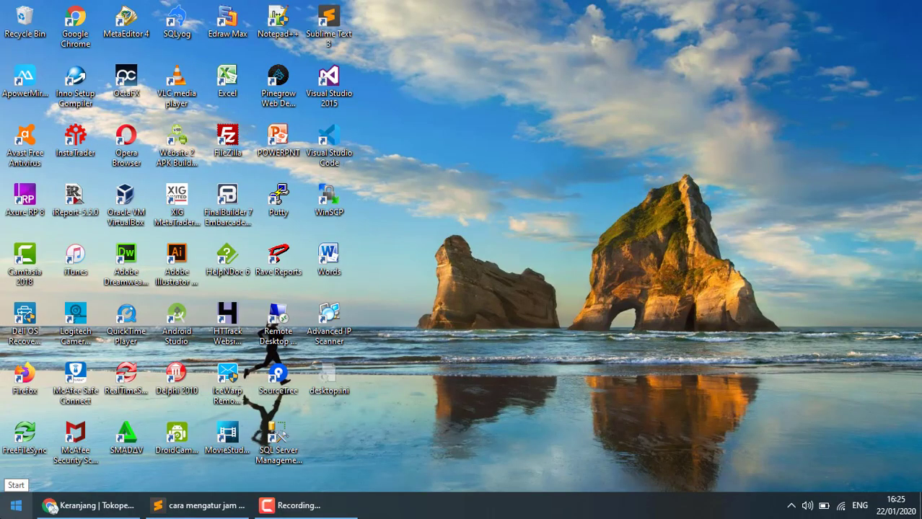